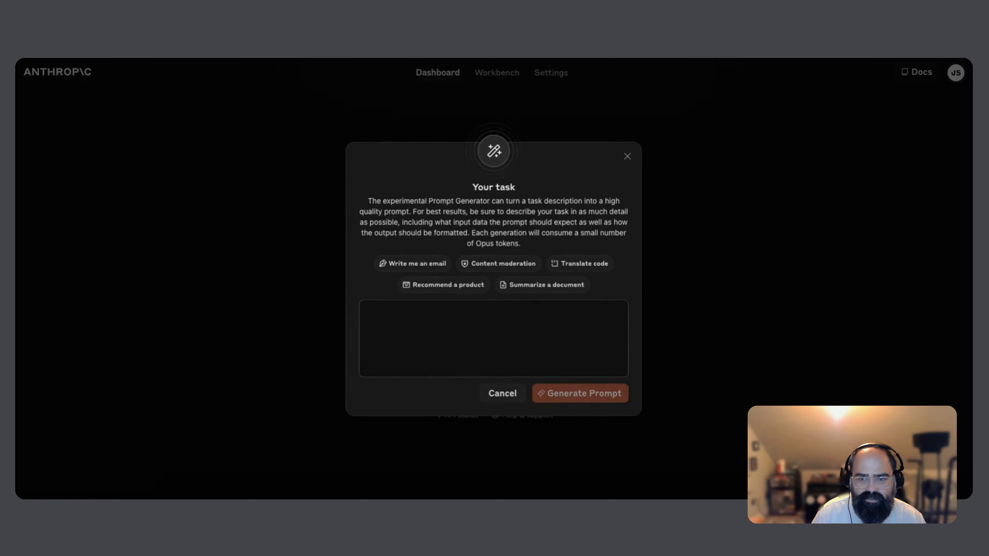
Begin the task description with "I want to be able to optimize a Youtube video".
{"action": "left_click", "coordinate": [477, 354]}
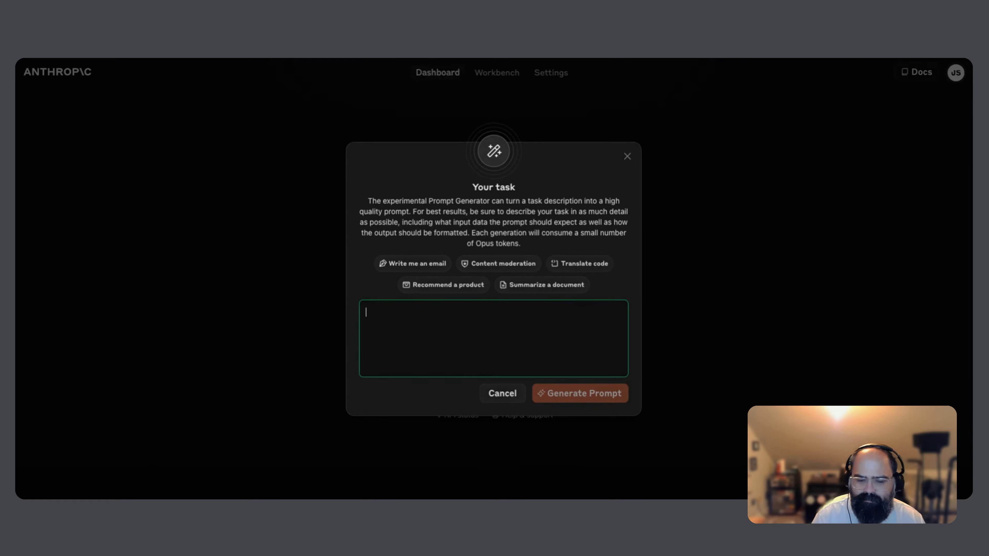
{"action": "type", "text": "I"}
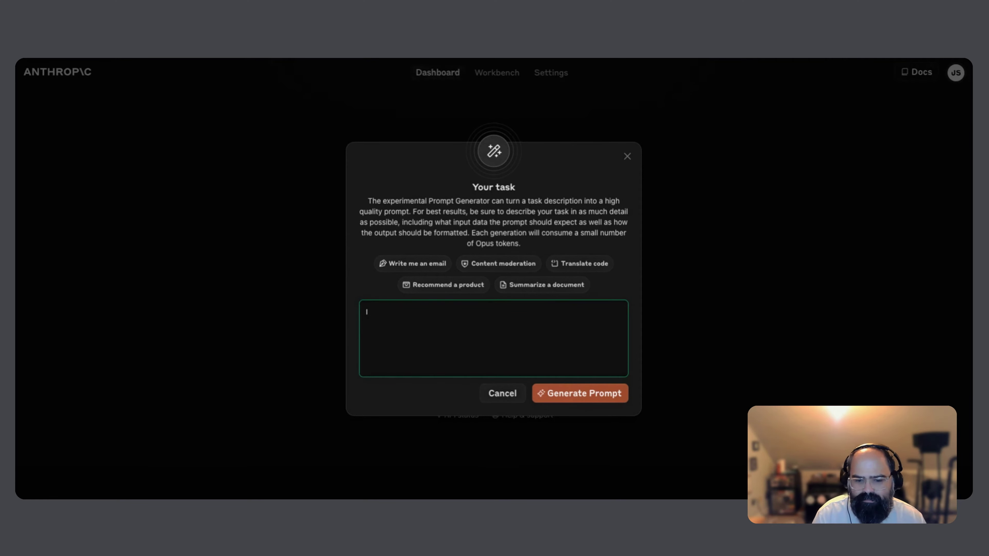
{"action": "type", "text": " want to"}
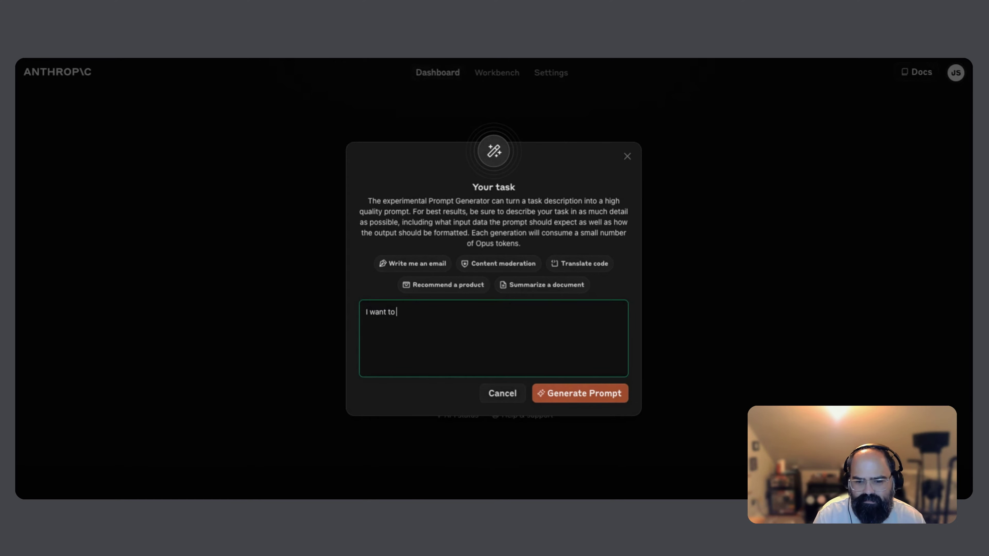
{"action": "key", "text": "BackSpace"}
{"action": "key", "text": "BackSpace"}
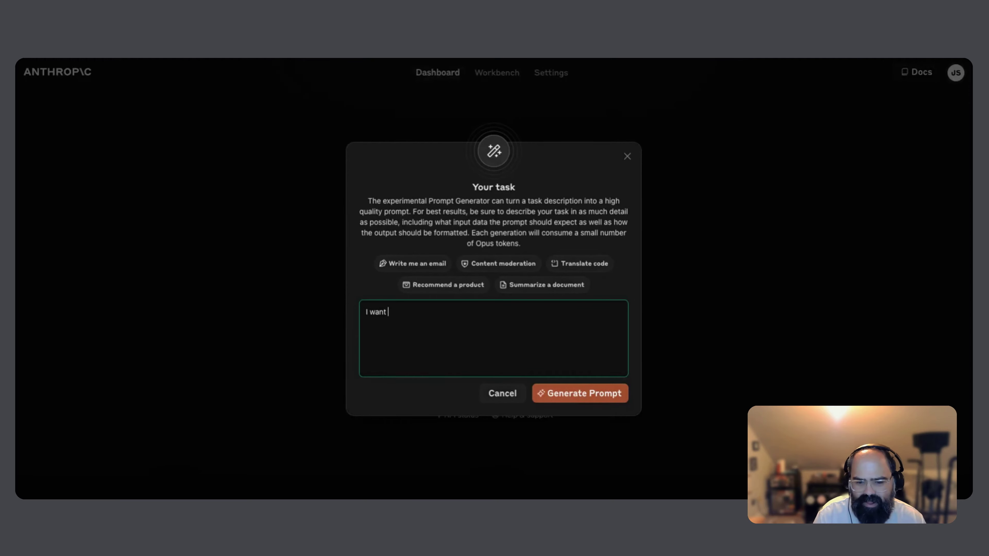
{"action": "type", "text": "to be"}
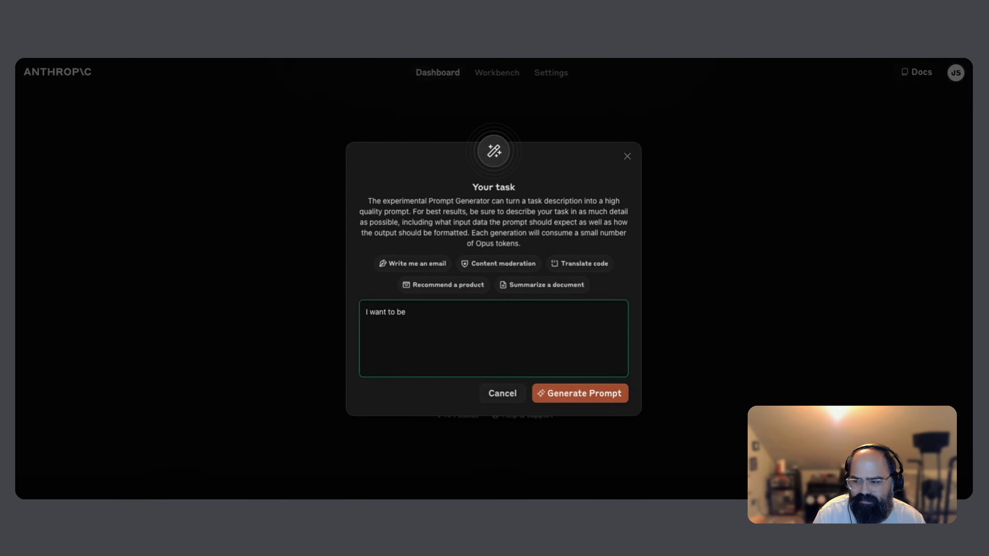
{"action": "type", "text": " able to"}
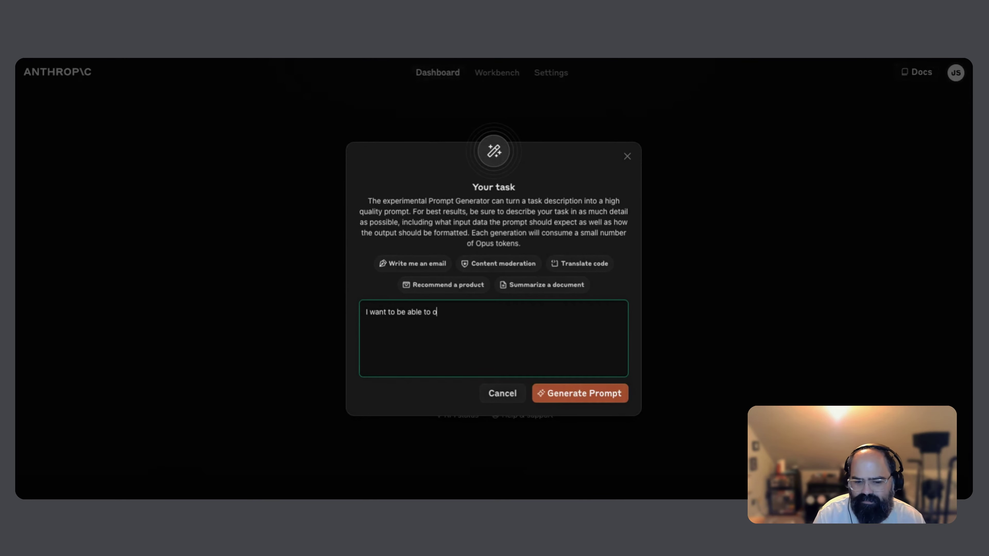
{"action": "type", "text": " optimize a "}
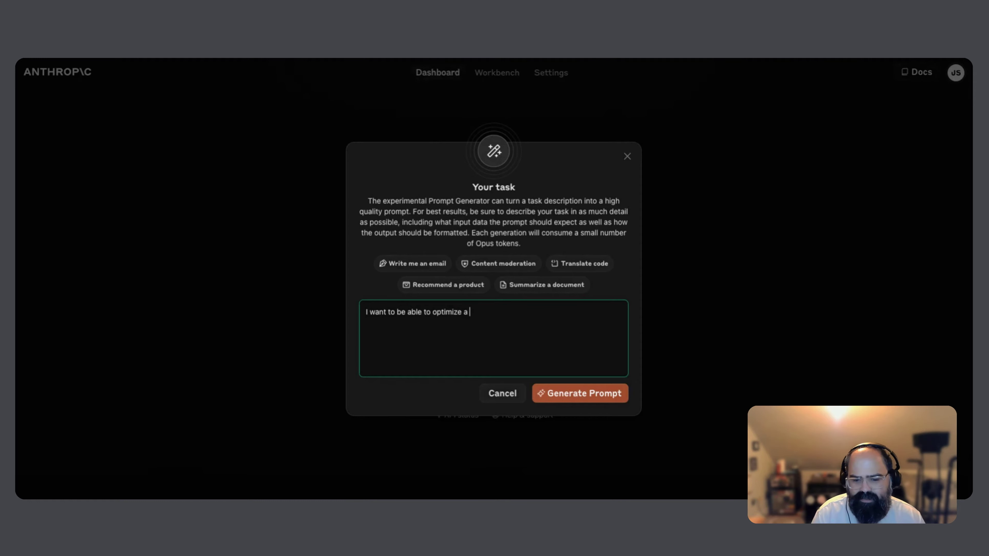
{"action": "type", "text": "Youtube video"}
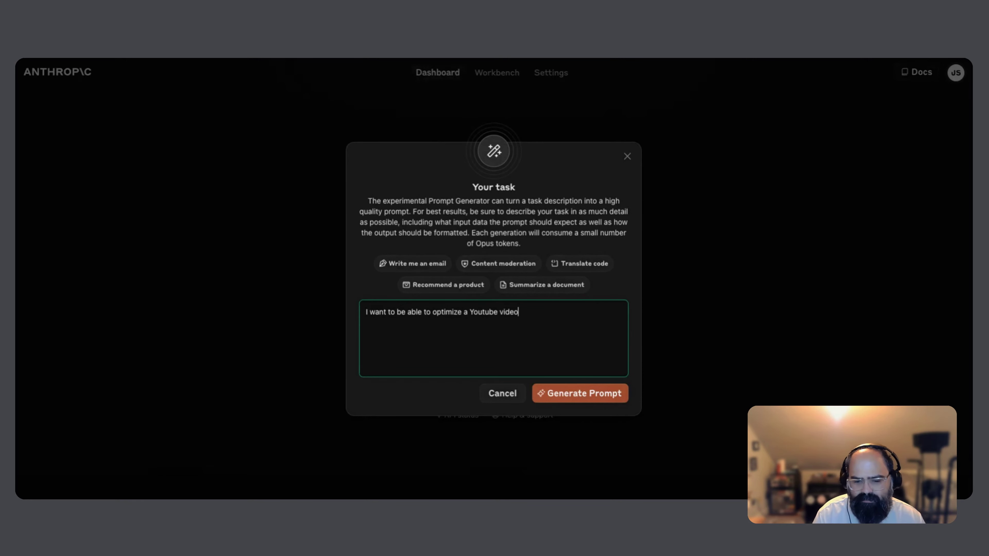
Add the sentence "I can give you a transcription of the video." to the task description.
{"action": "type", "text": ".  I can g"}
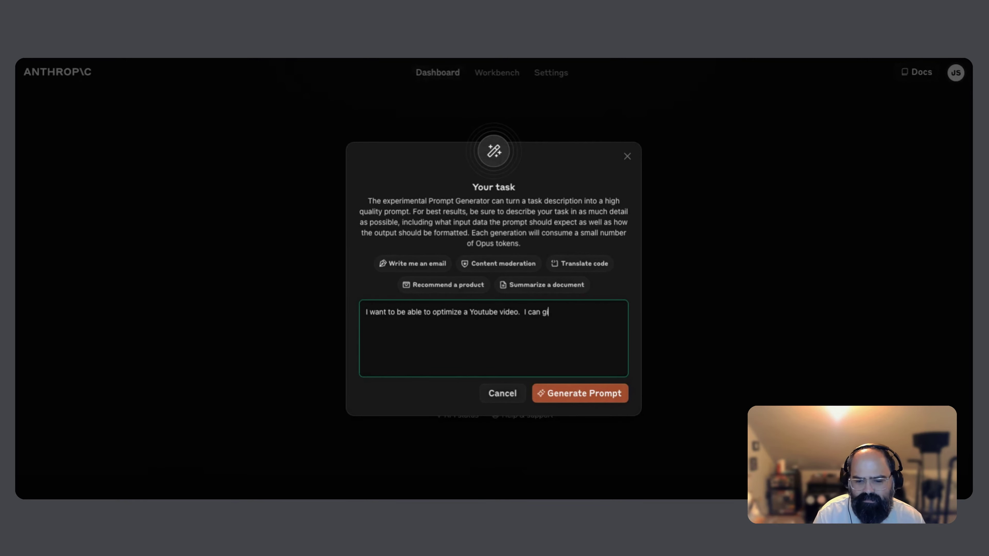
{"action": "type", "text": "ive you a t"}
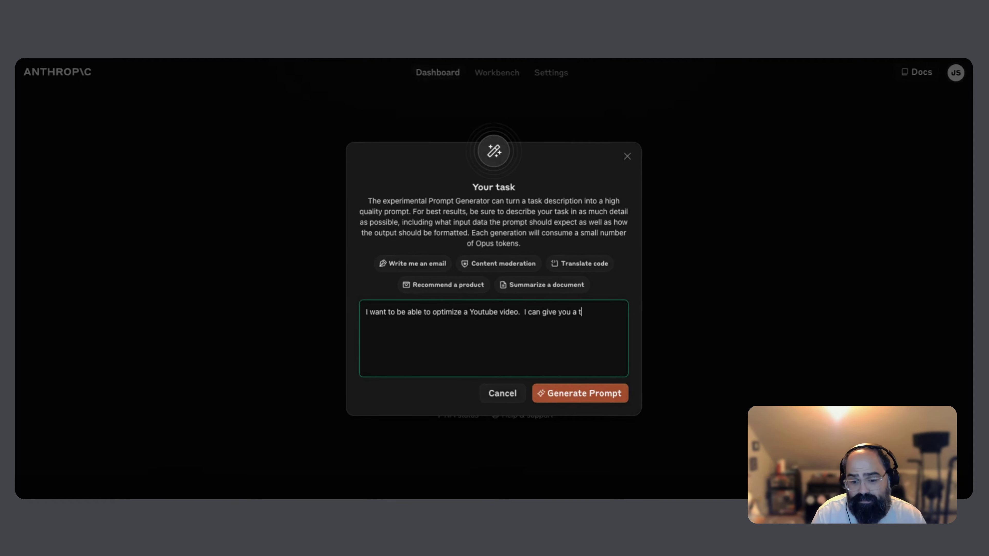
{"action": "type", "text": "ranscription of"}
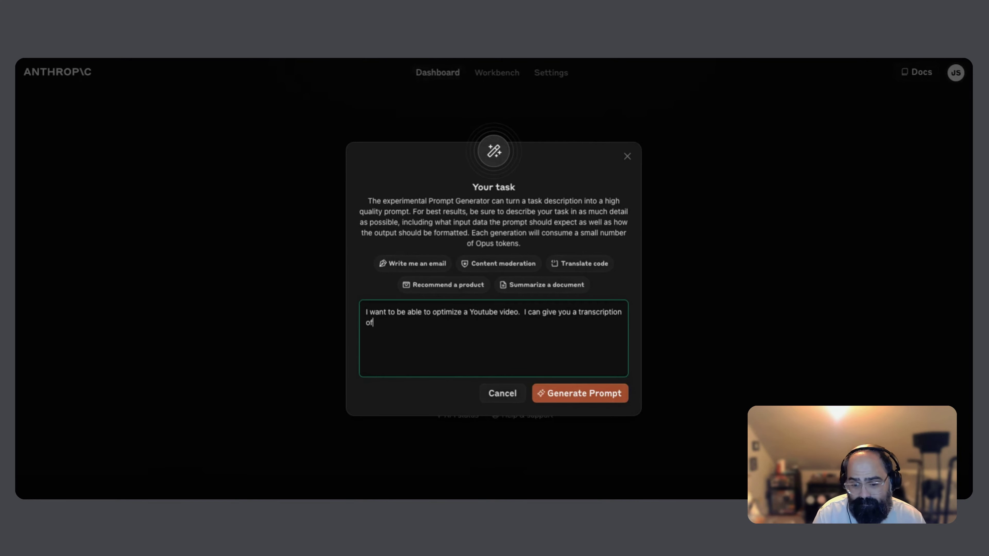
{"action": "type", "text": " the video. I wa"}
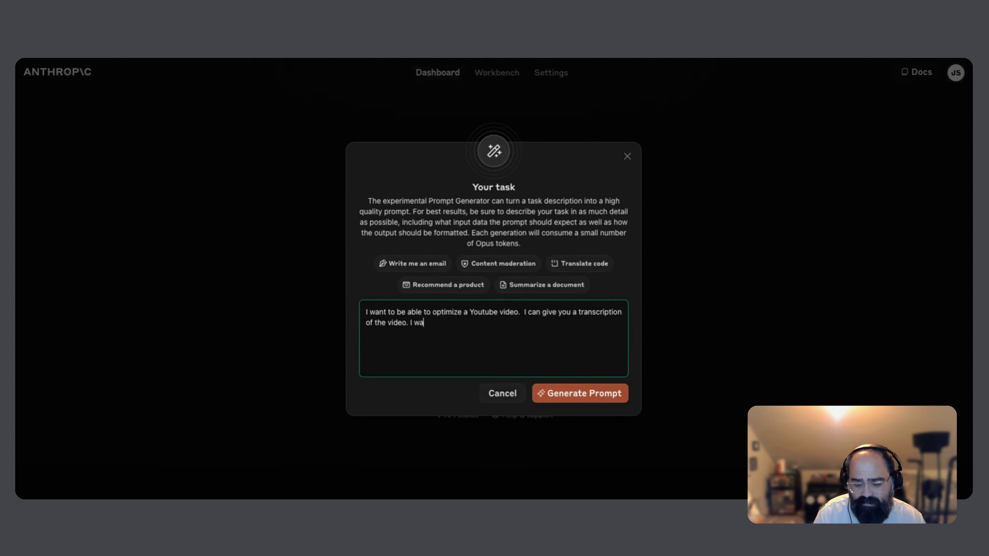
Continue the task description with the requested outputs: "I want to have a title, description, tags, hastags".
{"action": "type", "text": "nt to thave"}
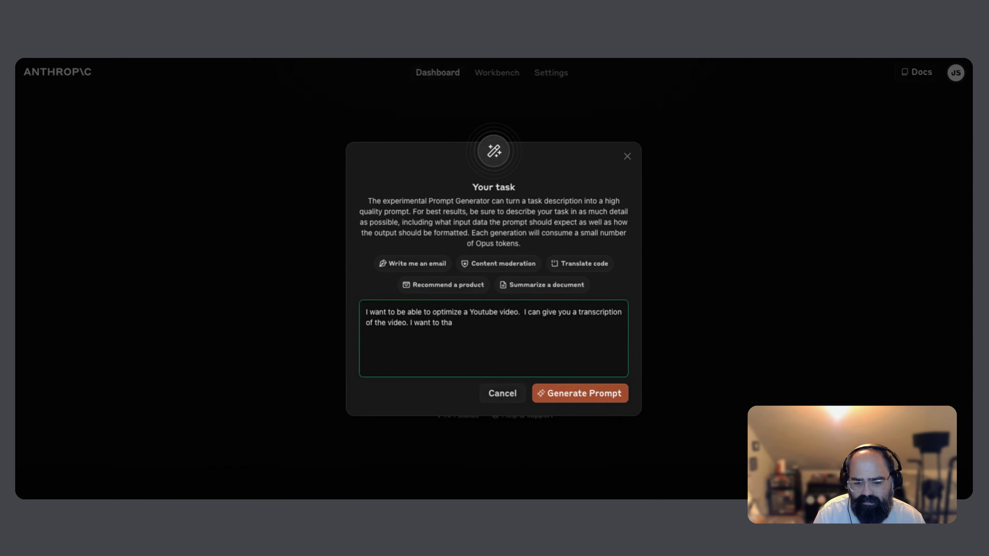
{"action": "key", "text": "BackSpace"}
{"action": "key", "text": "BackSpace"}
{"action": "type", "text": "have a titl"}
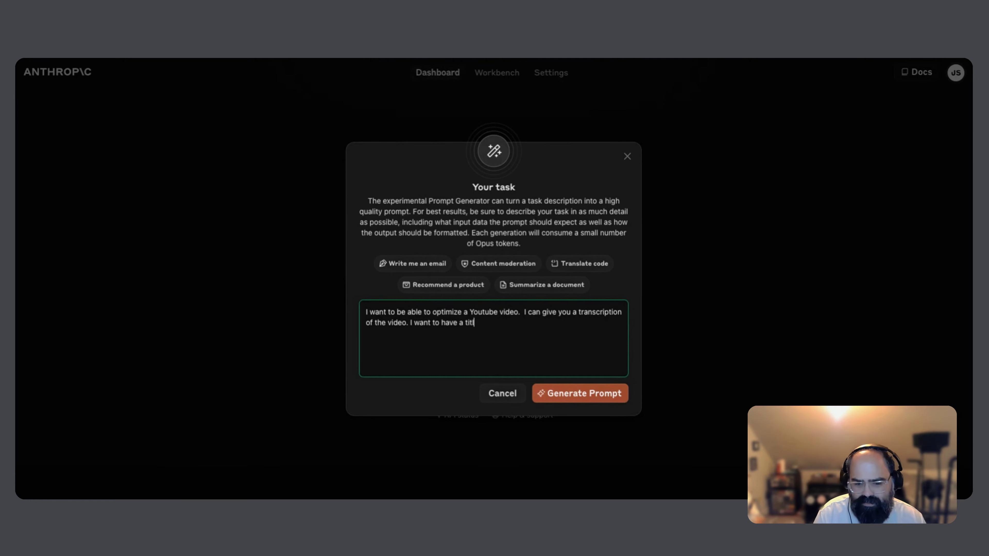
{"action": "type", "text": "e, descrip"}
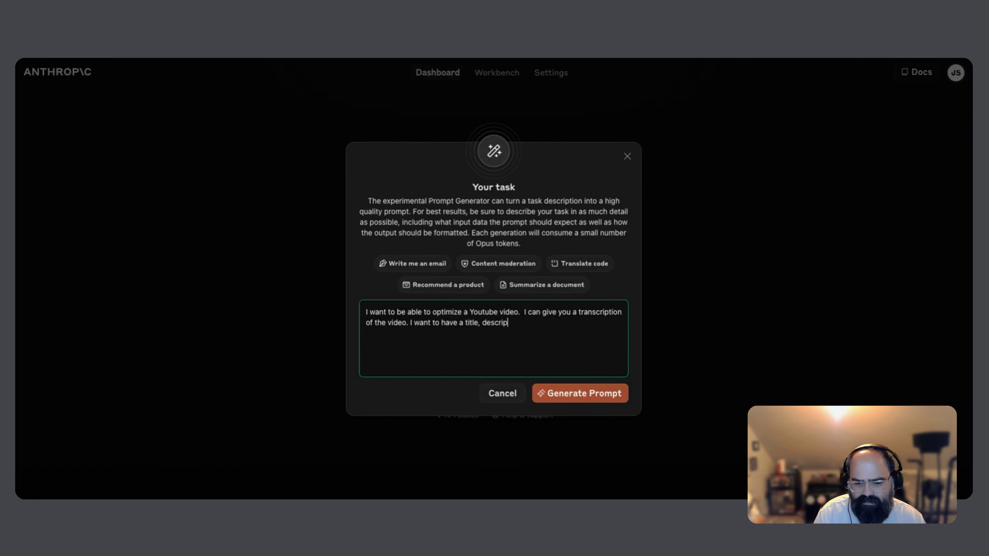
{"action": "type", "text": "tion, tags, hastags, "}
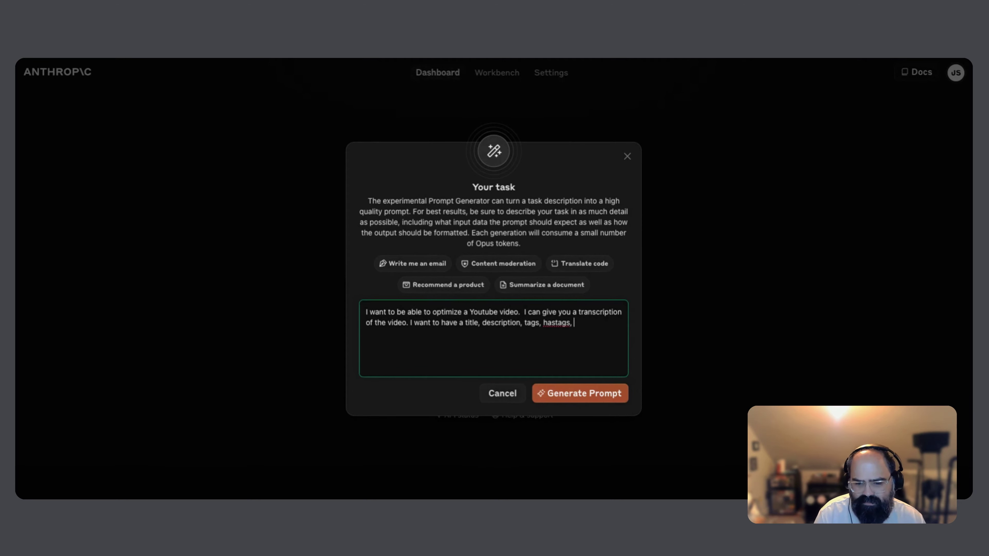
{"action": "type", "text": "and some"}
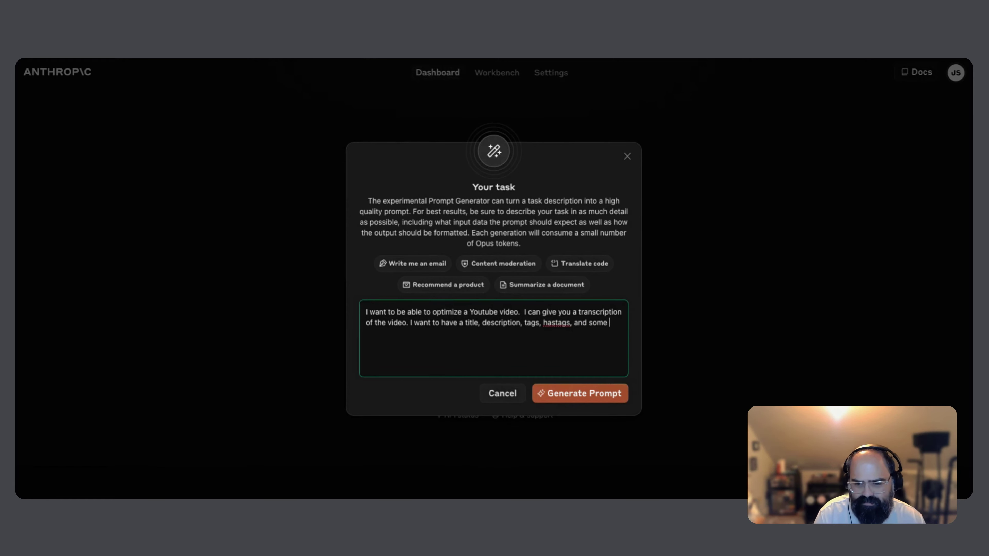
{"action": "key", "text": "BackSpace"}
{"action": "key", "text": "BackSpace"}
{"action": "key", "text": "BackSpace"}
{"action": "key", "text": "BackSpace"}
{"action": "key", "text": "BackSpace"}
{"action": "key", "text": "BackSpace"}
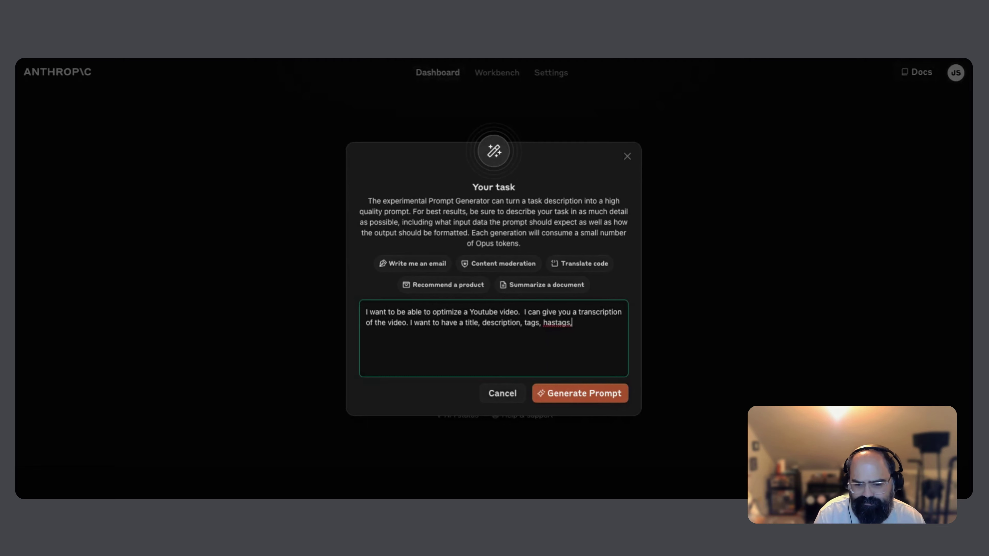
{"action": "key", "text": "BackSpace"}
End the task description with "Can you also give 3 title choices to pick from?" and generate the prompt.
{"action": "type", "text": ". Can y"}
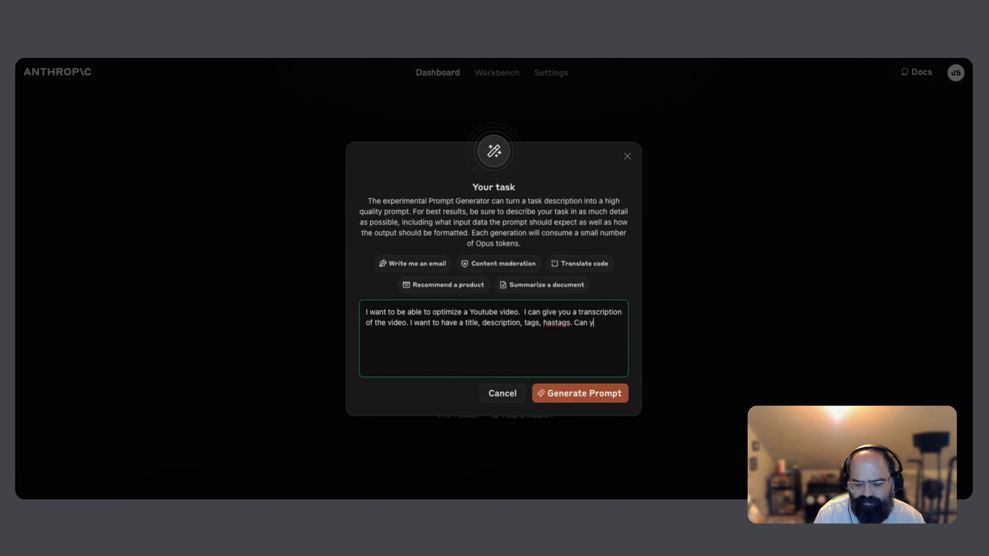
{"action": "type", "text": "ou also give 3 titl"}
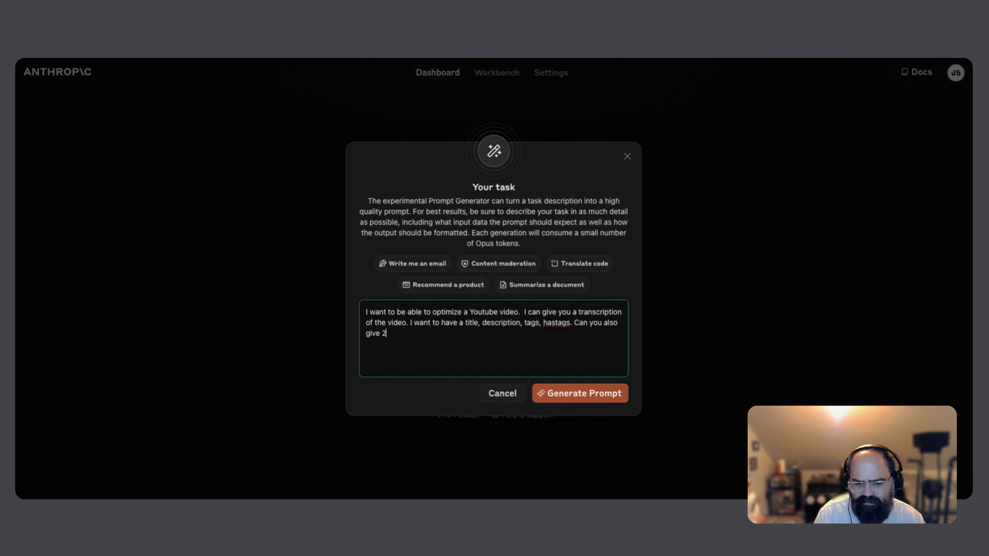
{"action": "type", "text": "e "}
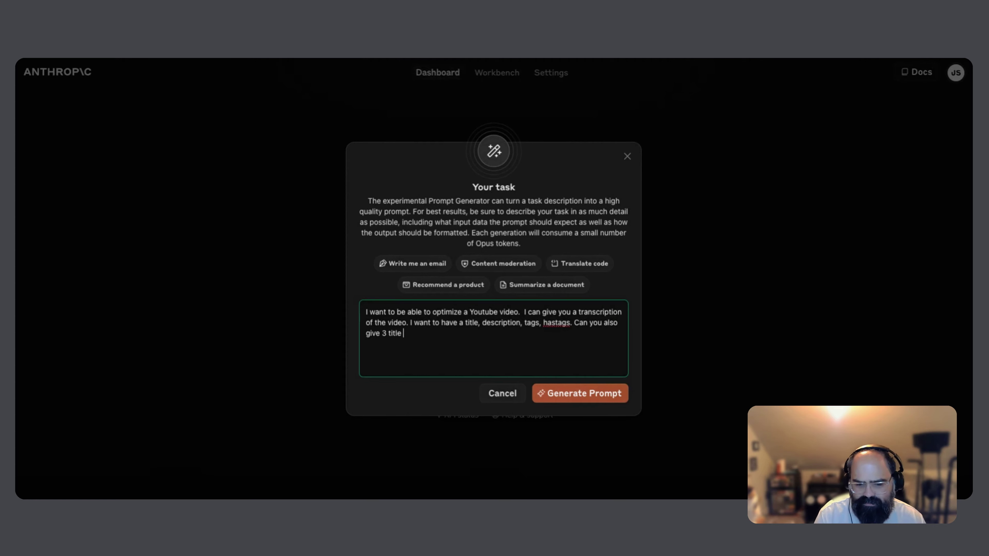
{"action": "type", "text": "choic"}
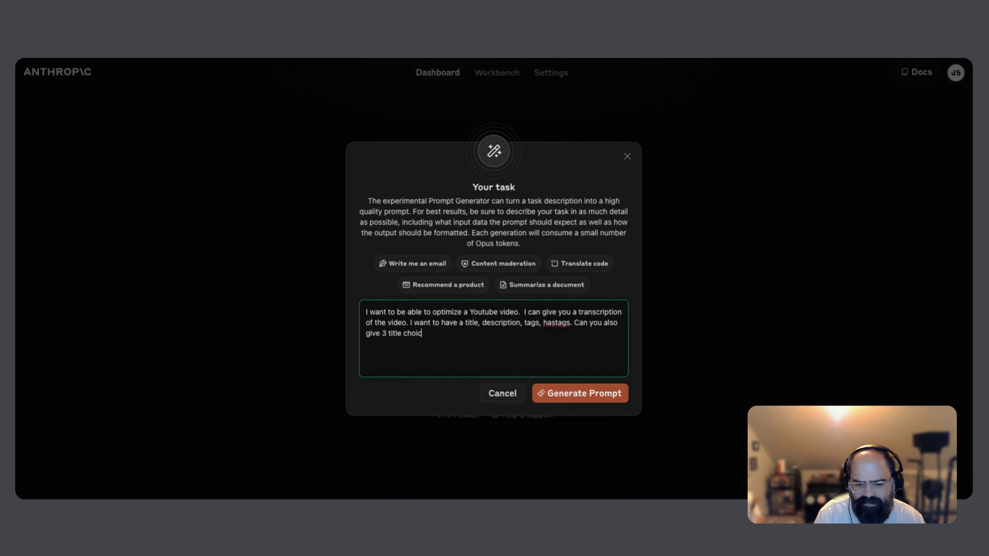
{"action": "type", "text": "es to pick from?"}
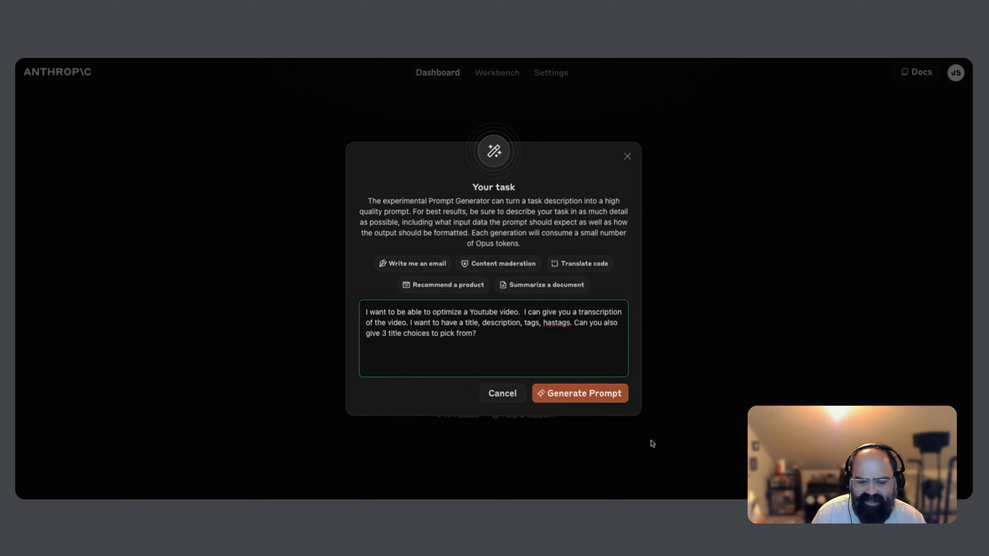
{"action": "left_click", "coordinate": [557, 392]}
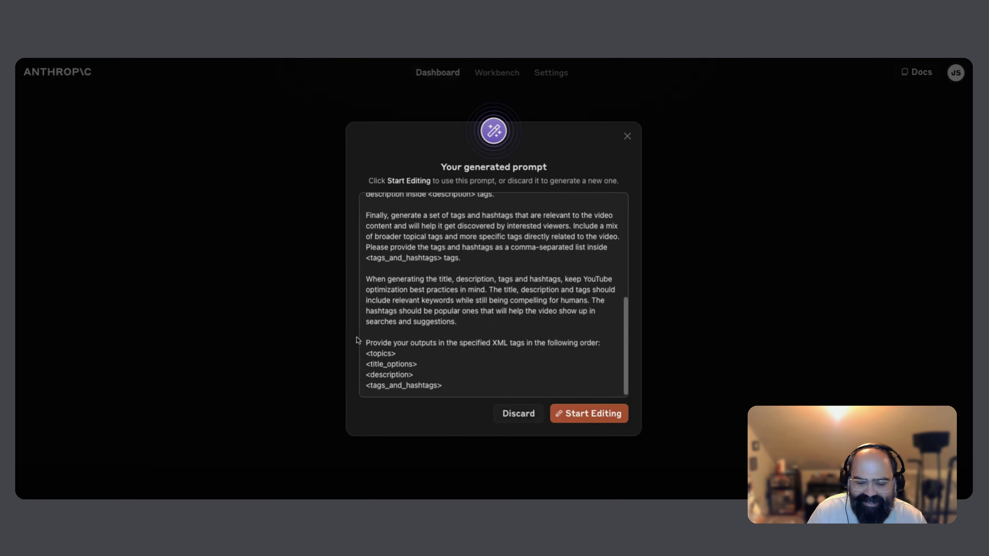
Review the generated prompt's output tags, transcript variable, and its instructions for titles, description, tags and hashtags.
{"action": "left_click_drag", "start_coordinate": [366, 351], "coordinate": [461, 389]}
{"action": "scroll", "coordinate": [463, 391], "scroll_direction": "up", "scroll_amount": 10}
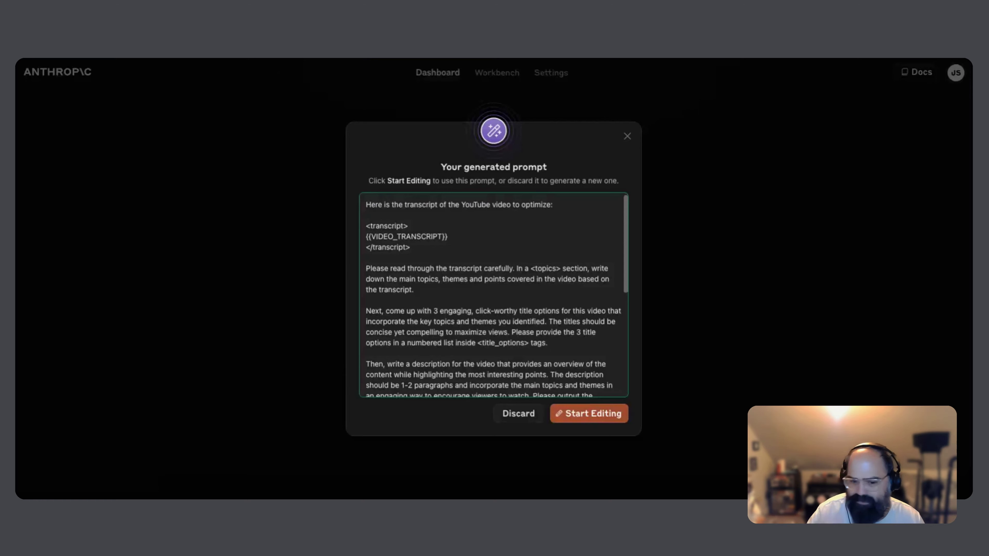
{"action": "left_click_drag", "start_coordinate": [430, 252], "coordinate": [345, 221]}
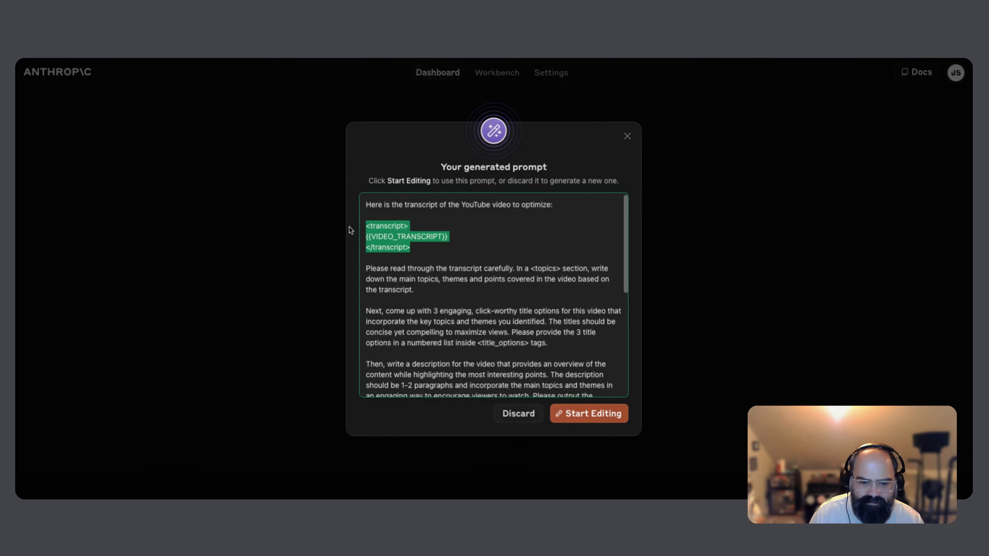
{"action": "scroll", "coordinate": [435, 239], "scroll_direction": "down", "scroll_amount": 1}
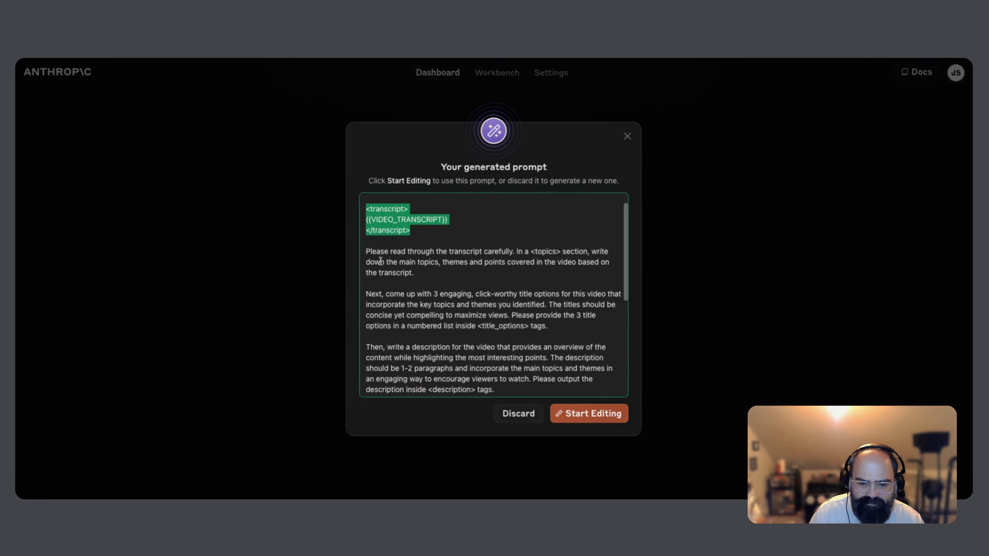
{"action": "scroll", "coordinate": [384, 264], "scroll_direction": "down", "scroll_amount": 1}
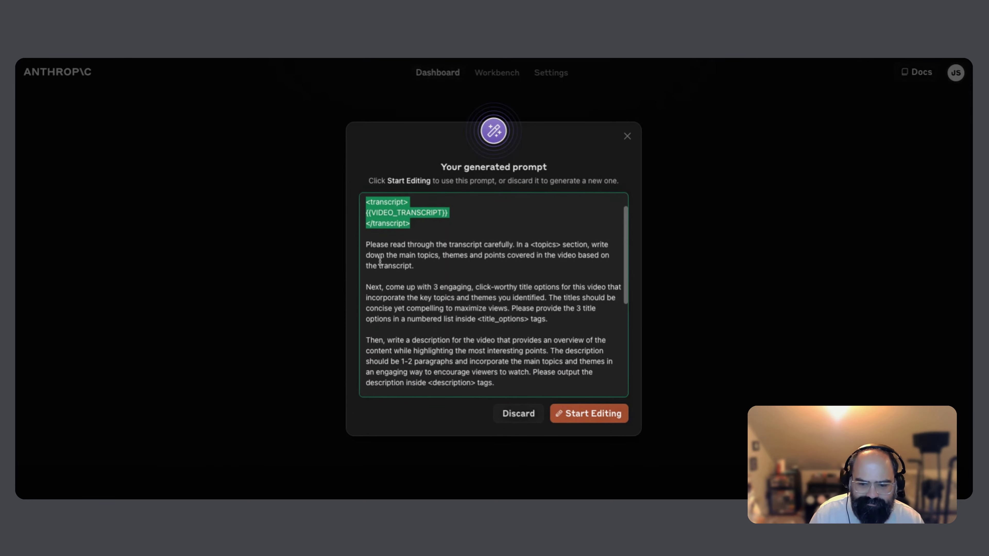
{"action": "double_click", "coordinate": [368, 296]}
{"action": "left_click_drag", "start_coordinate": [493, 284], "coordinate": [534, 308]}
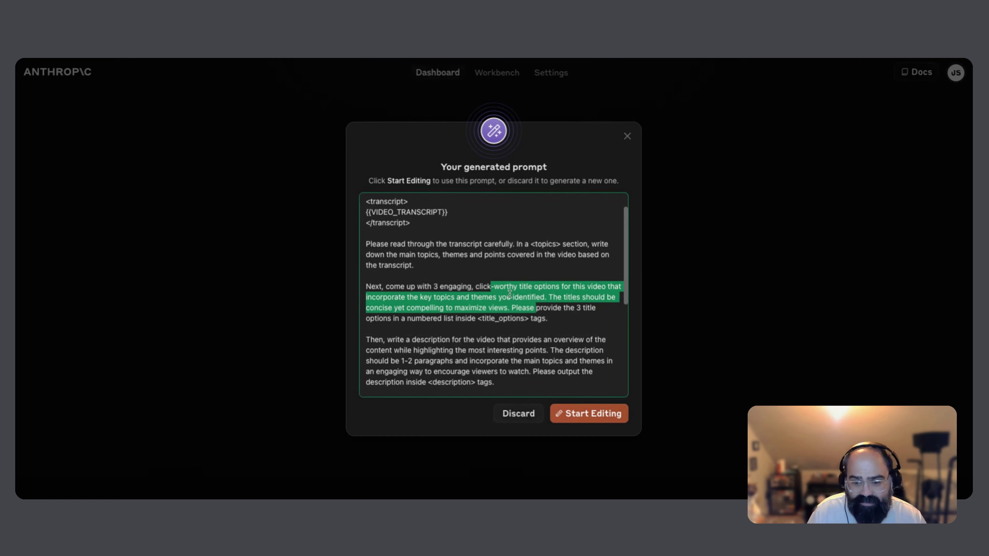
{"action": "left_click_drag", "start_coordinate": [454, 308], "coordinate": [585, 309]}
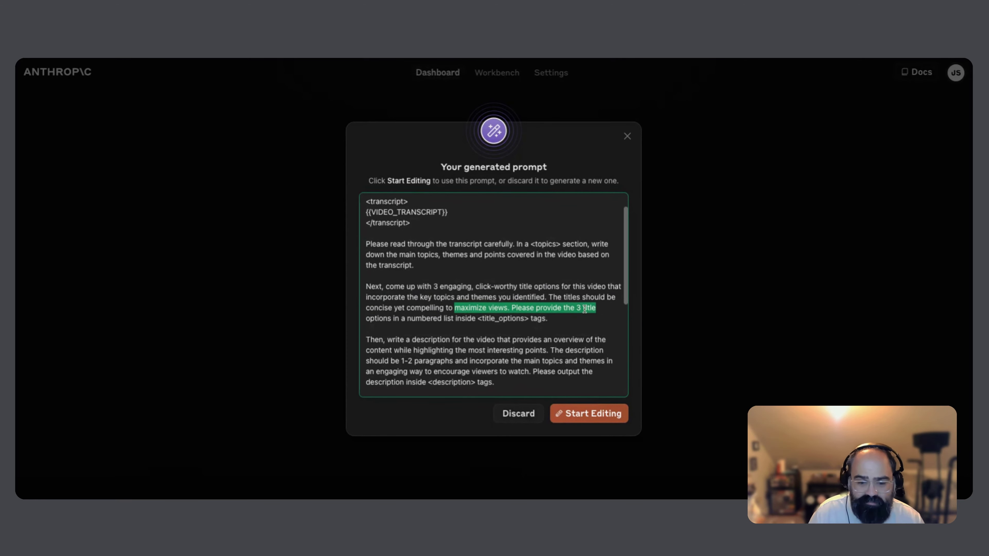
{"action": "scroll", "coordinate": [423, 344], "scroll_direction": "down", "scroll_amount": 2}
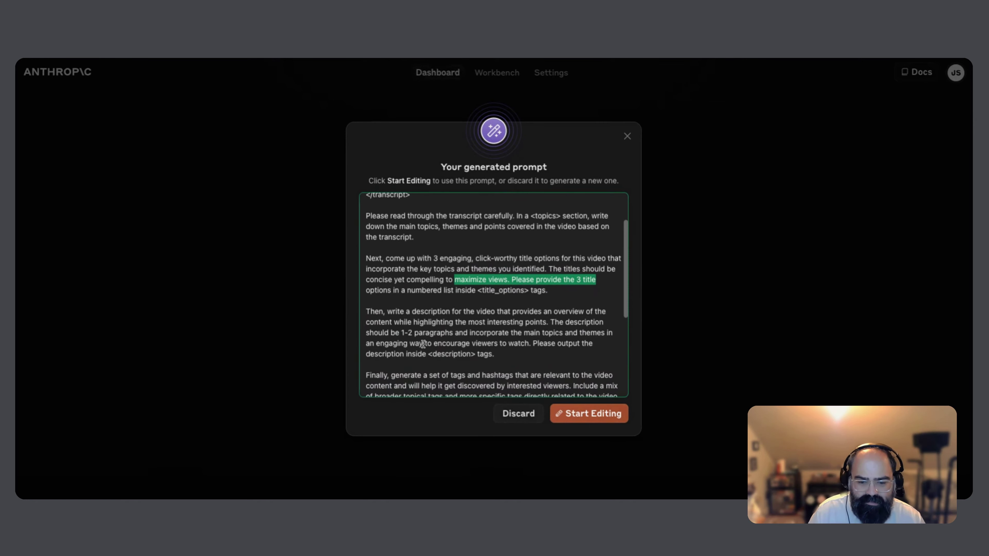
{"action": "left_click_drag", "start_coordinate": [550, 321], "coordinate": [419, 329]}
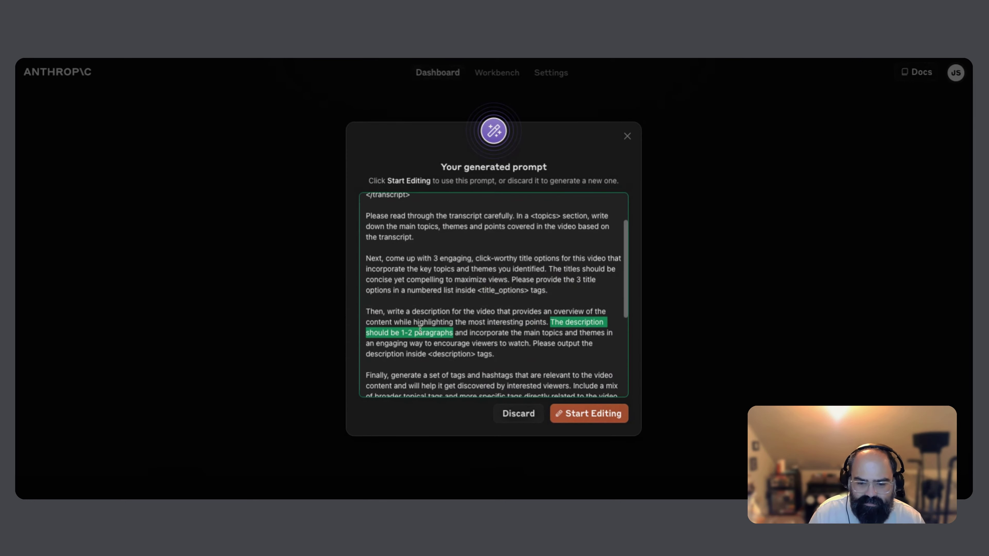
{"action": "scroll", "coordinate": [399, 343], "scroll_direction": "down", "scroll_amount": 2}
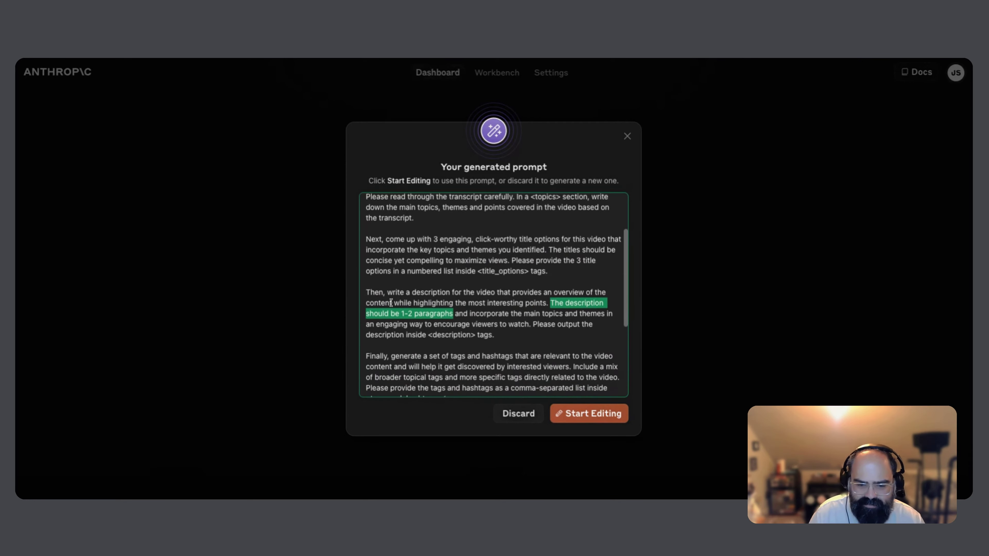
{"action": "left_click_drag", "start_coordinate": [391, 349], "coordinate": [463, 362]}
{"action": "scroll", "coordinate": [463, 361], "scroll_direction": "down", "scroll_amount": 4}
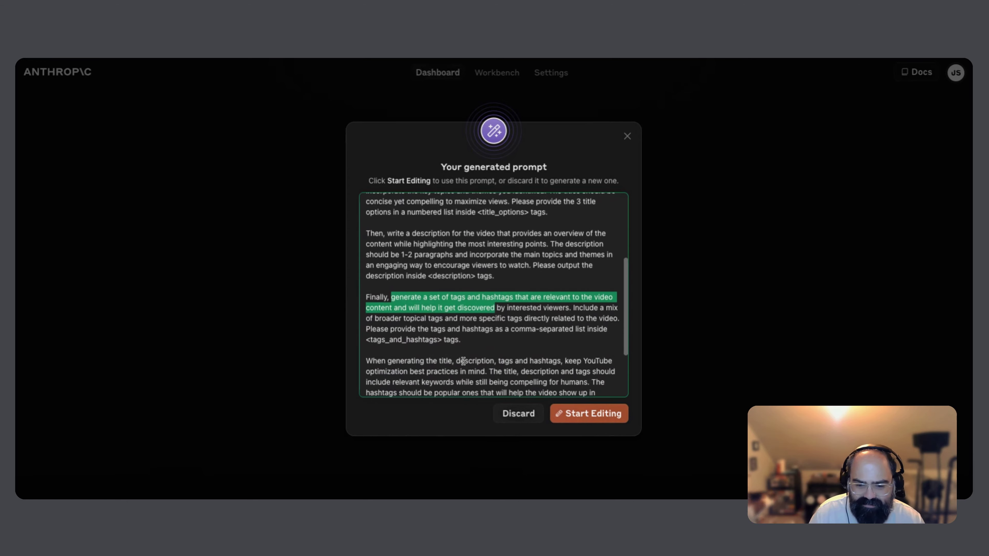
{"action": "scroll", "coordinate": [464, 362], "scroll_direction": "down", "scroll_amount": 1}
{"action": "scroll", "coordinate": [464, 360], "scroll_direction": "down", "scroll_amount": 2}
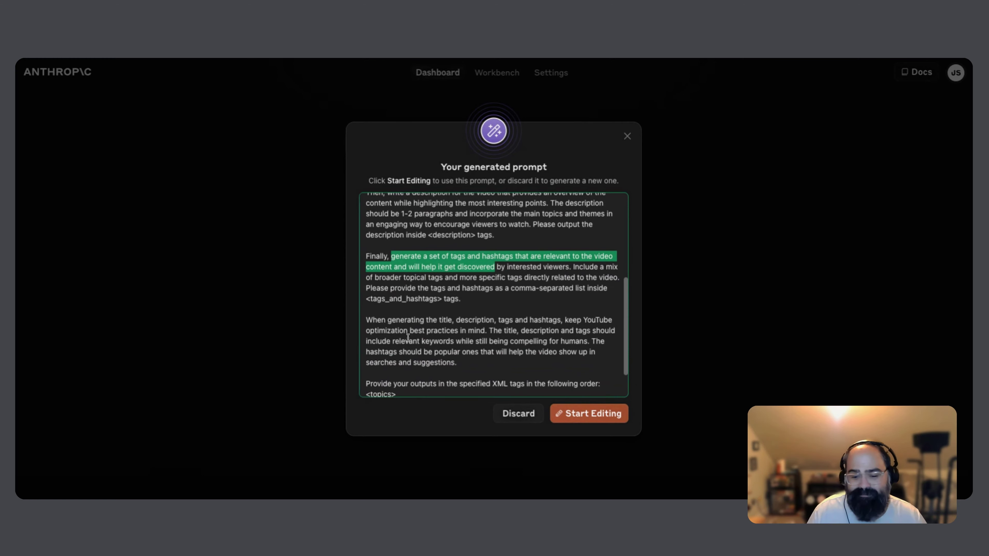
Discard the generated YouTube optimization prompt and clear the whole task description.
{"action": "scroll", "coordinate": [408, 337], "scroll_direction": "down", "scroll_amount": 3}
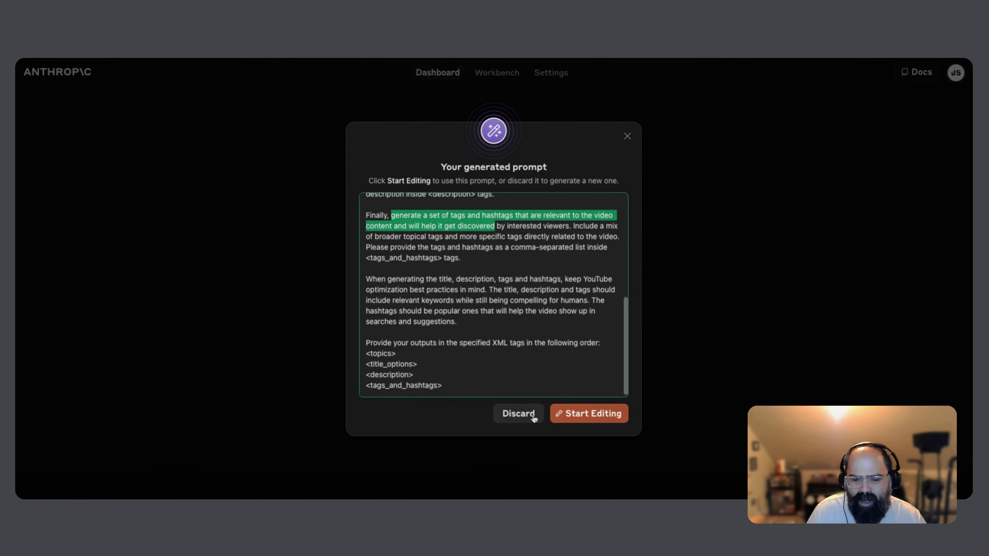
{"action": "left_click", "coordinate": [519, 417]}
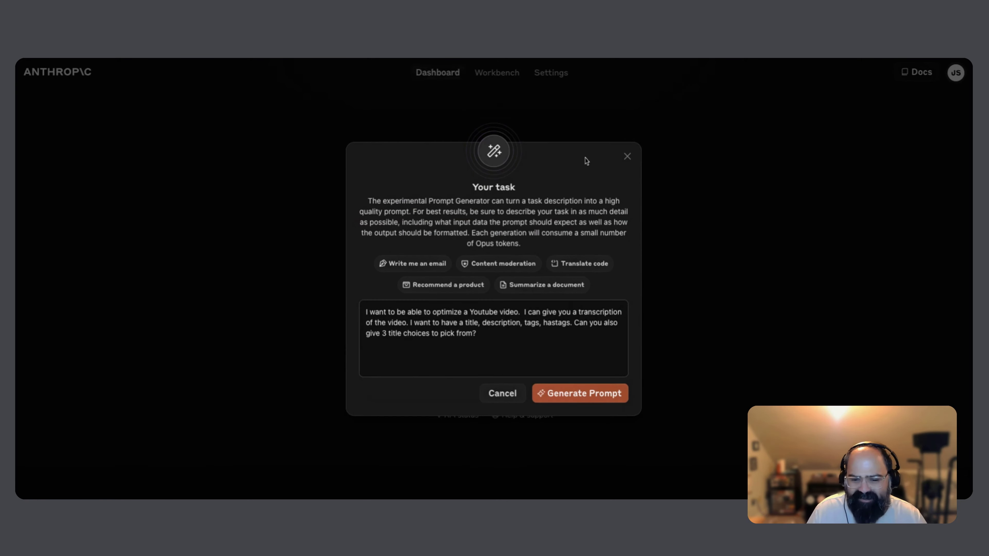
{"action": "left_click", "coordinate": [541, 347]}
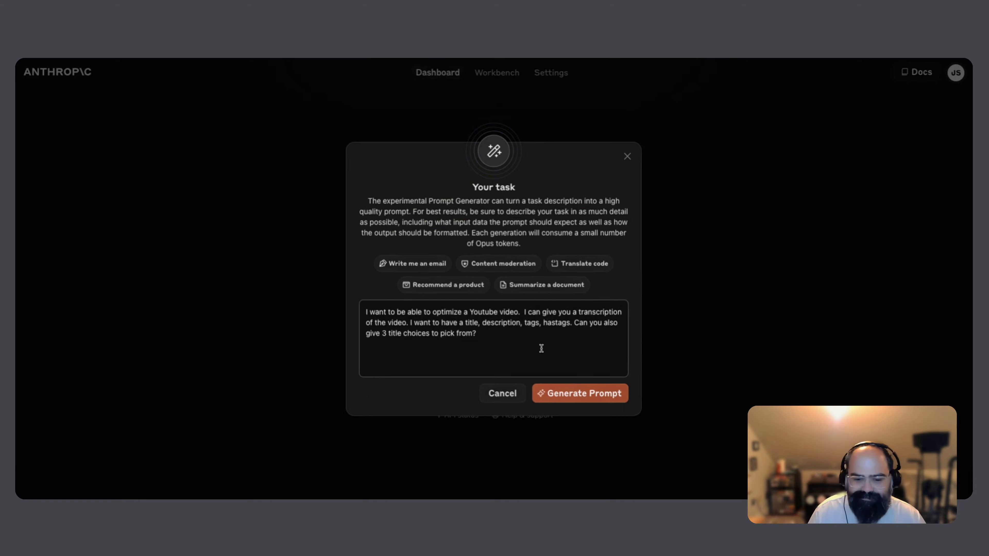
{"action": "key", "text": "ctrl+a"}
{"action": "key", "text": "BackSpace"}
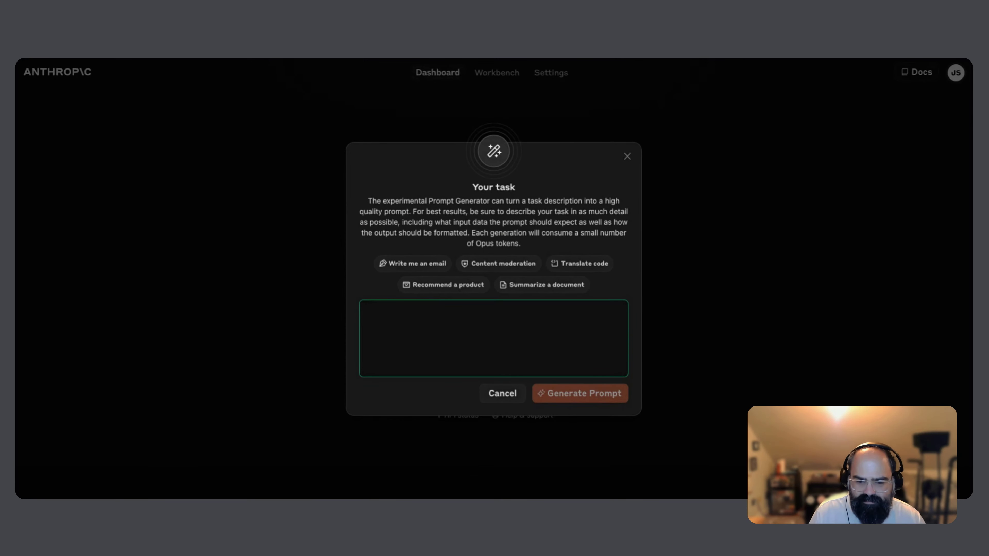
Preview the example task descriptions for translating code, recommending a product, summarizing a document, content moderation and writing an email.
{"action": "left_click", "coordinate": [576, 265]}
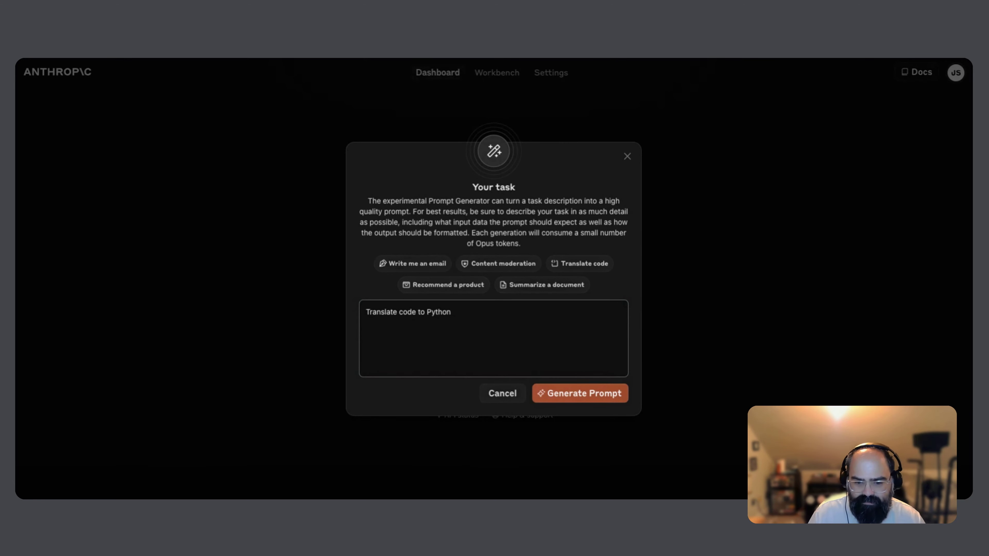
{"action": "double_click", "coordinate": [408, 312]}
{"action": "left_click", "coordinate": [448, 285]}
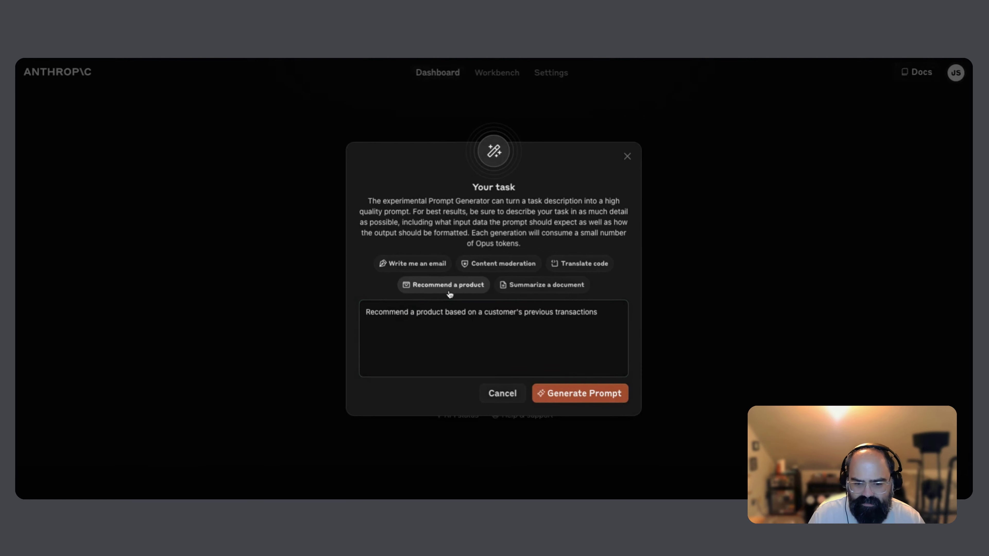
{"action": "left_click", "coordinate": [546, 285]}
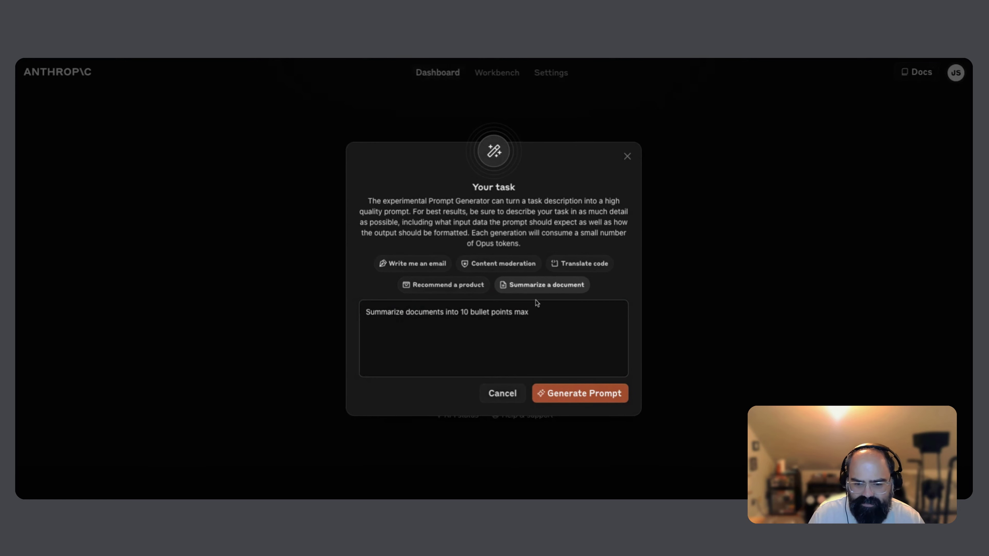
{"action": "left_click", "coordinate": [492, 265]}
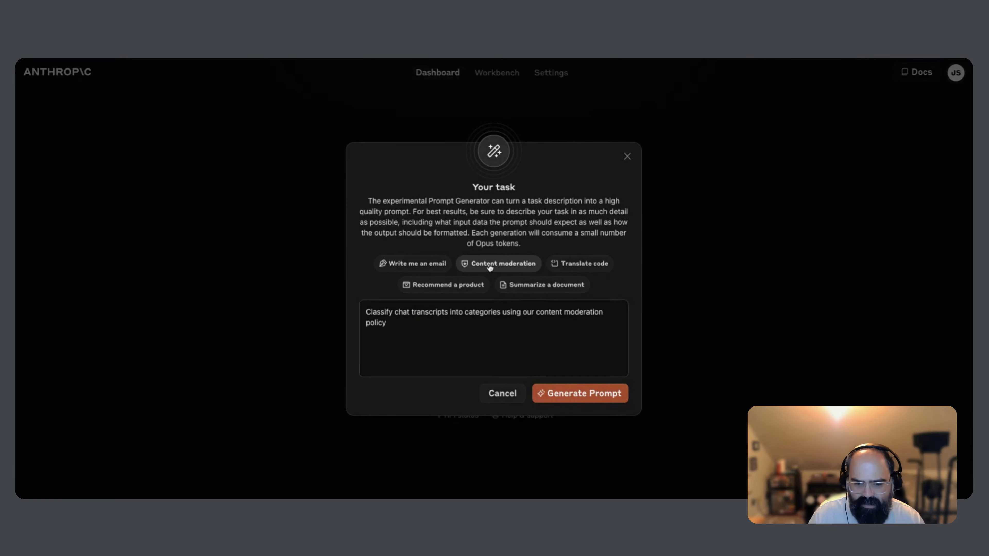
{"action": "left_click", "coordinate": [421, 268]}
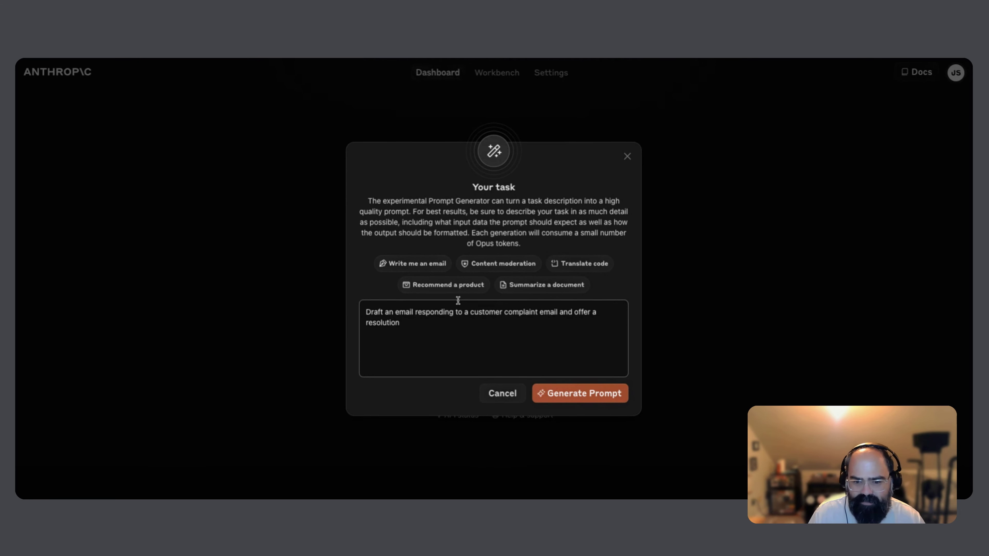
{"action": "left_click", "coordinate": [465, 288]}
{"action": "left_click", "coordinate": [513, 264]}
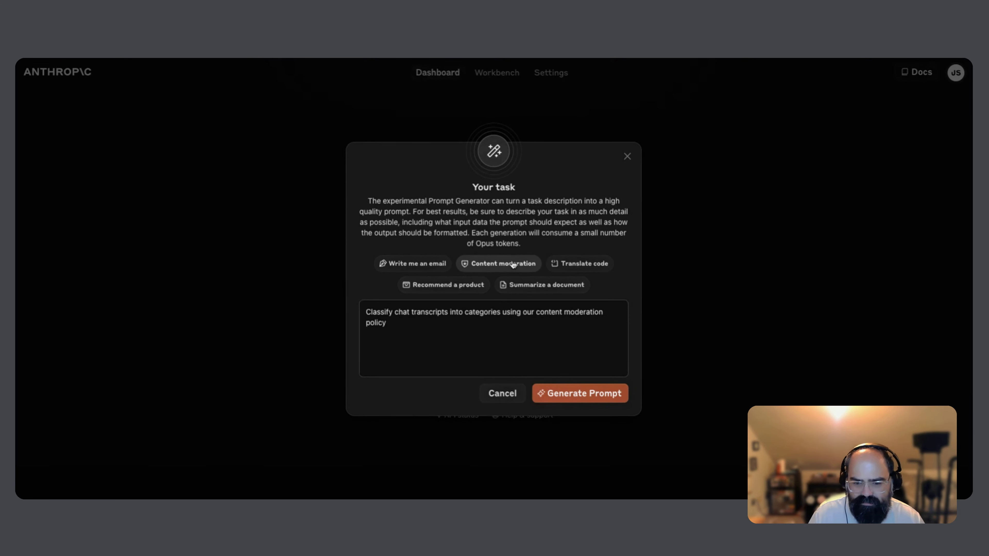
Generate a prompt from the Translate code example task and read through its instructions and example output.
{"action": "left_click", "coordinate": [575, 263]}
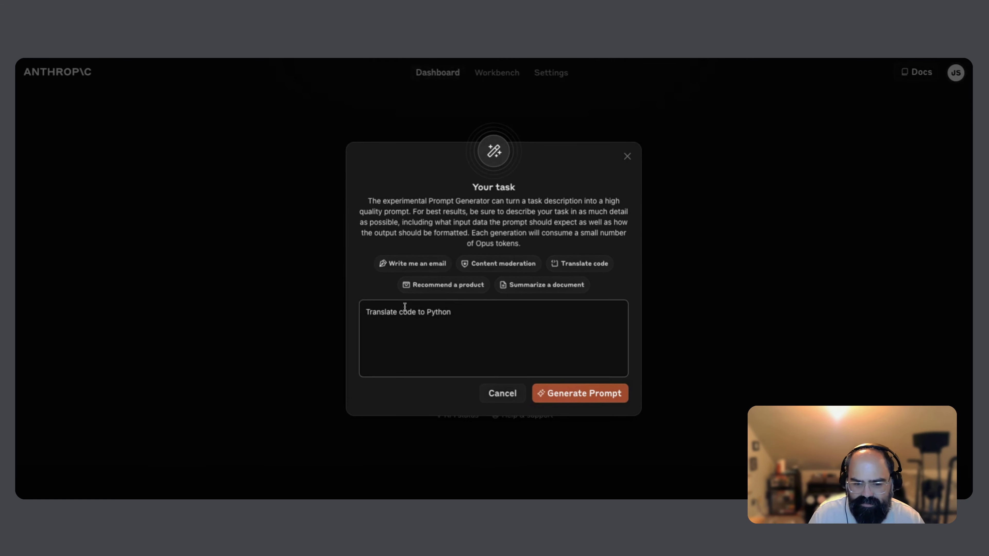
{"action": "left_click", "coordinate": [571, 395]}
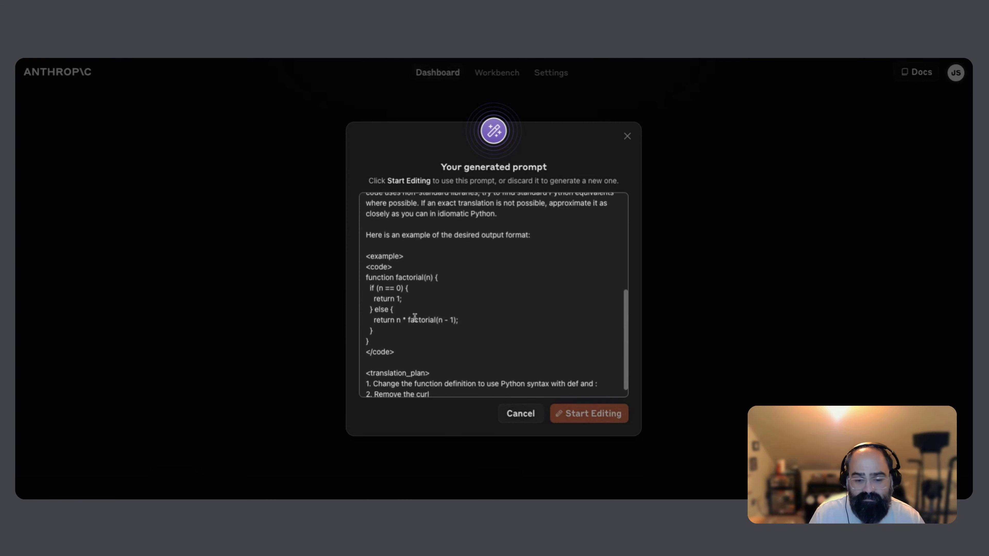
{"action": "scroll", "coordinate": [462, 338], "scroll_direction": "up", "scroll_amount": 15}
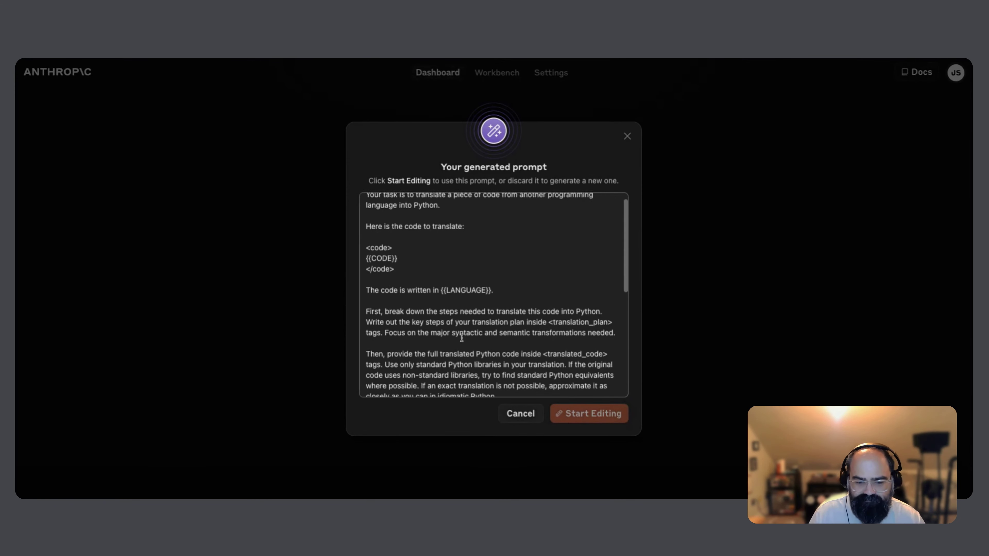
{"action": "scroll", "coordinate": [462, 338], "scroll_direction": "down", "scroll_amount": 10}
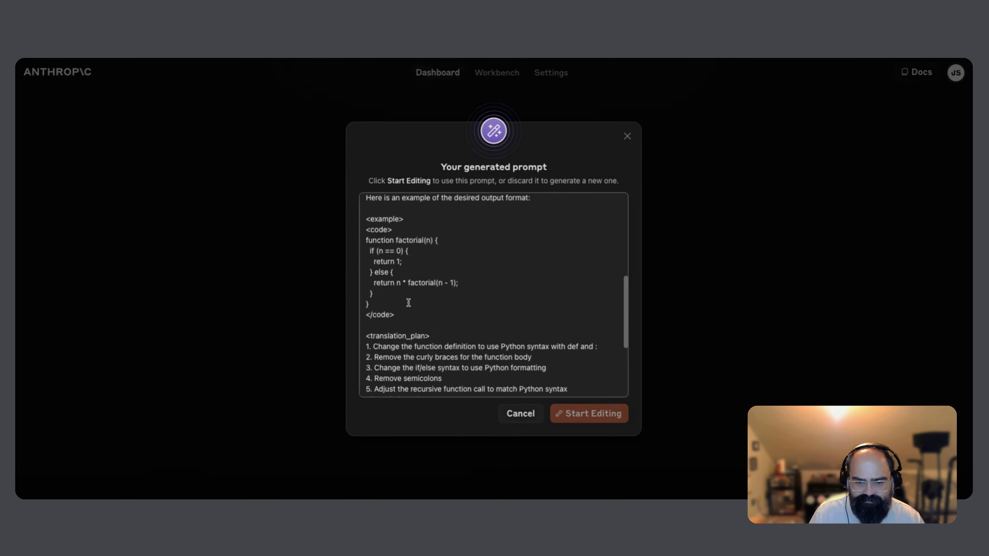
{"action": "scroll", "coordinate": [408, 303], "scroll_direction": "up", "scroll_amount": 15}
{"action": "scroll", "coordinate": [511, 341], "scroll_direction": "down", "scroll_amount": 8}
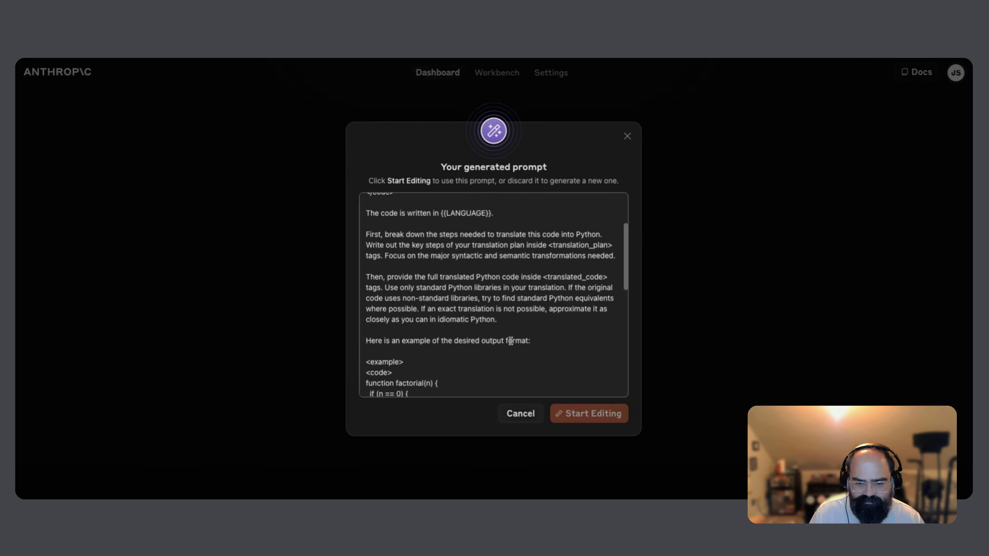
{"action": "scroll", "coordinate": [511, 341], "scroll_direction": "down", "scroll_amount": 10}
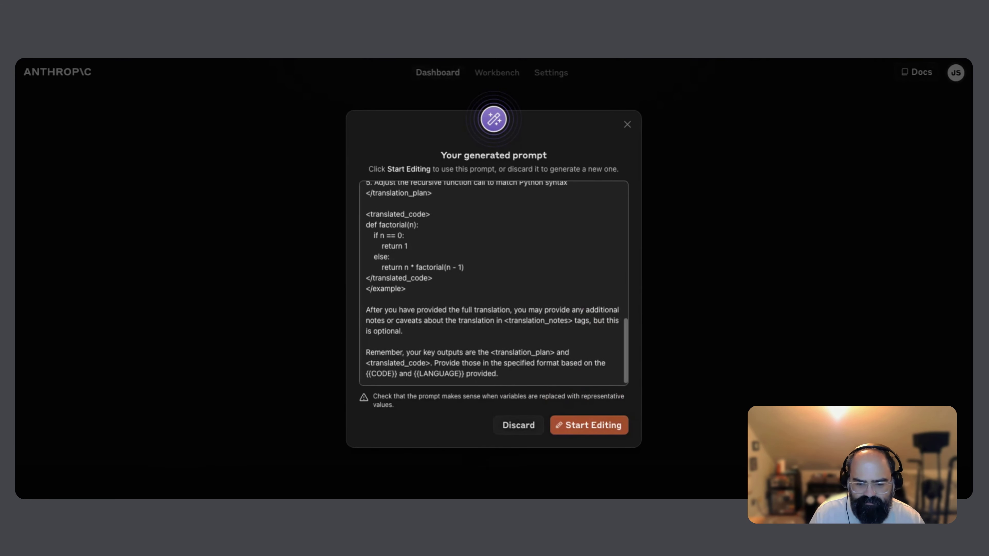
Open the generated code translation prompt for editing in the Workbench and look through its full text.
{"action": "left_click", "coordinate": [589, 425]}
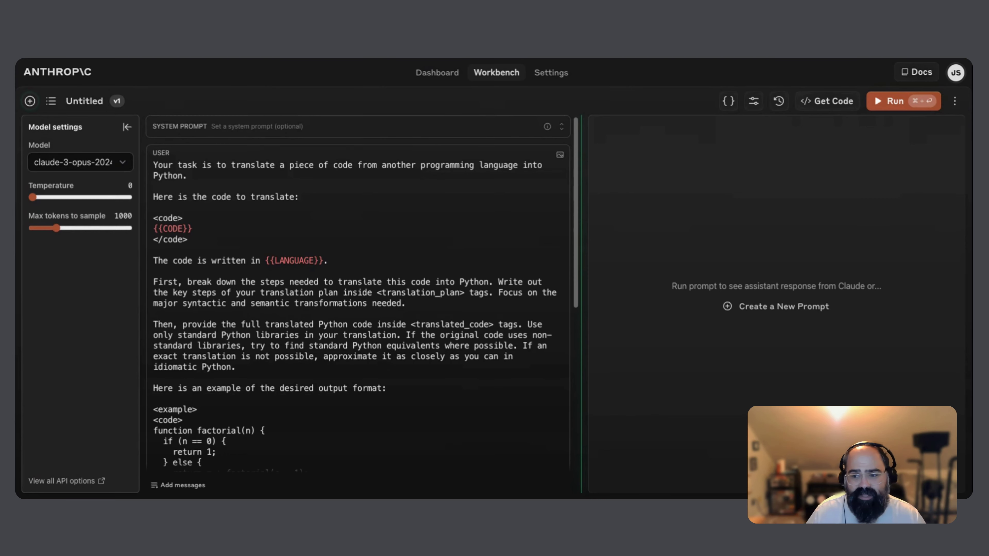
{"action": "scroll", "coordinate": [318, 375], "scroll_direction": "down", "scroll_amount": 10}
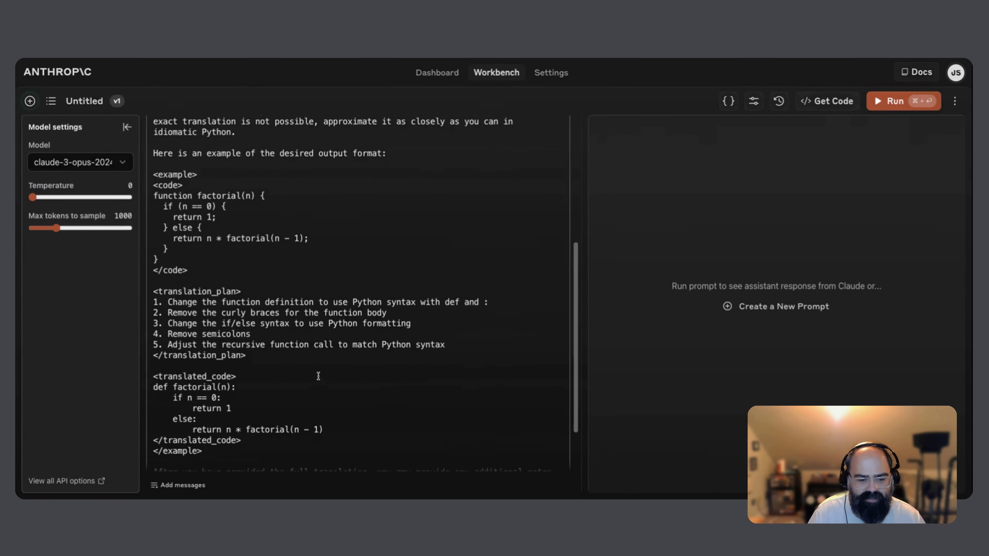
{"action": "scroll", "coordinate": [318, 374], "scroll_direction": "up", "scroll_amount": 10}
{"action": "scroll", "coordinate": [318, 375], "scroll_direction": "up", "scroll_amount": 1}
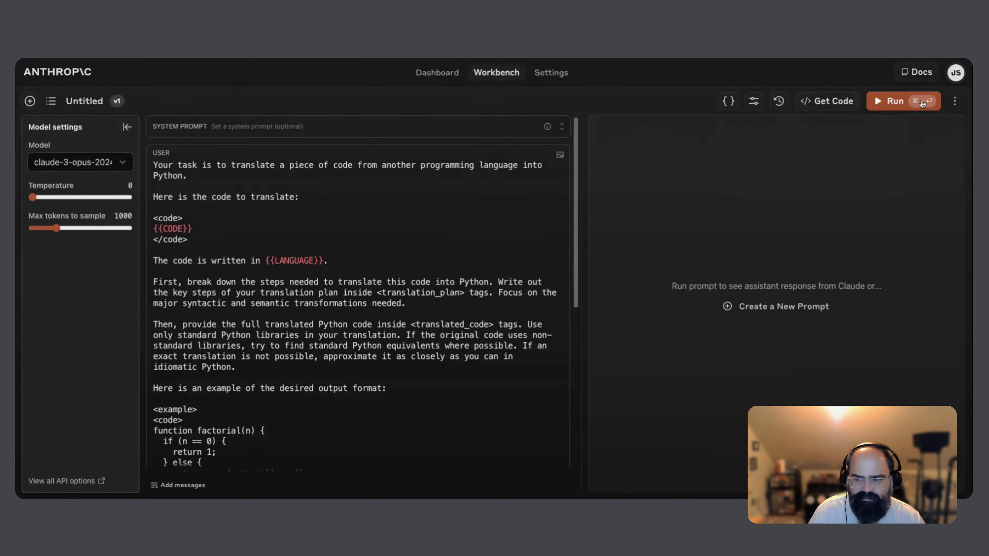
Check the plan and remaining credit balance in the account's Plans & billing settings, and return to the Workbench.
{"action": "left_click", "coordinate": [956, 72]}
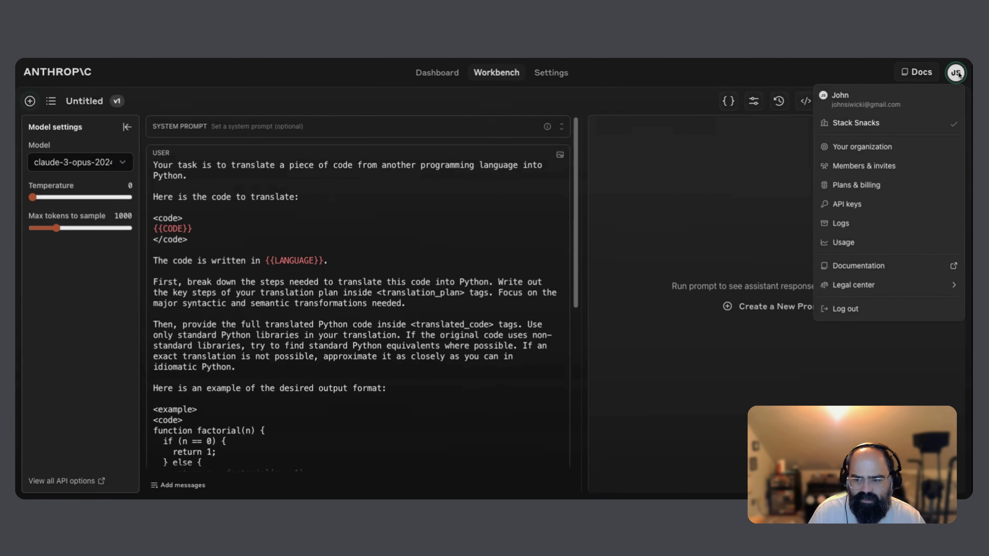
{"action": "left_click", "coordinate": [881, 184]}
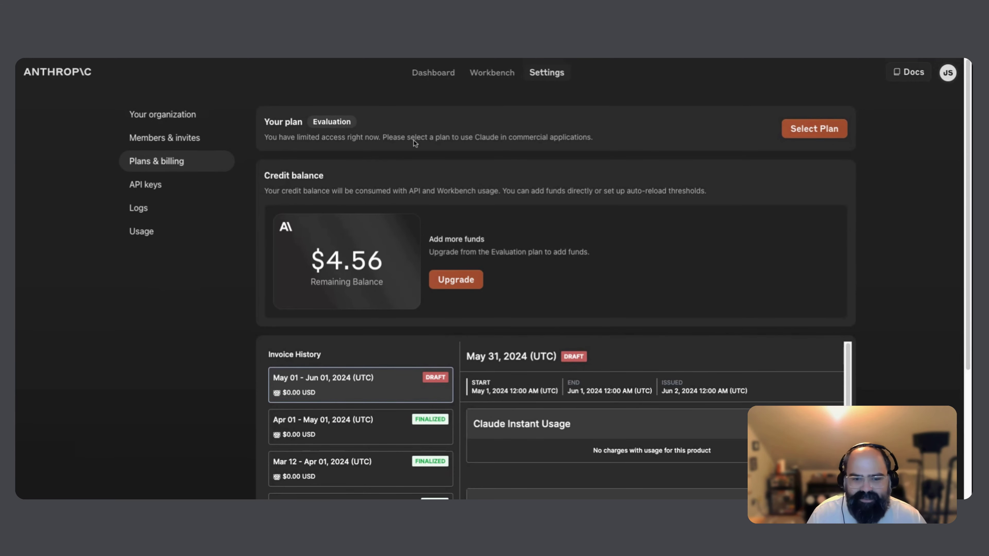
{"action": "left_click", "coordinate": [491, 73]}
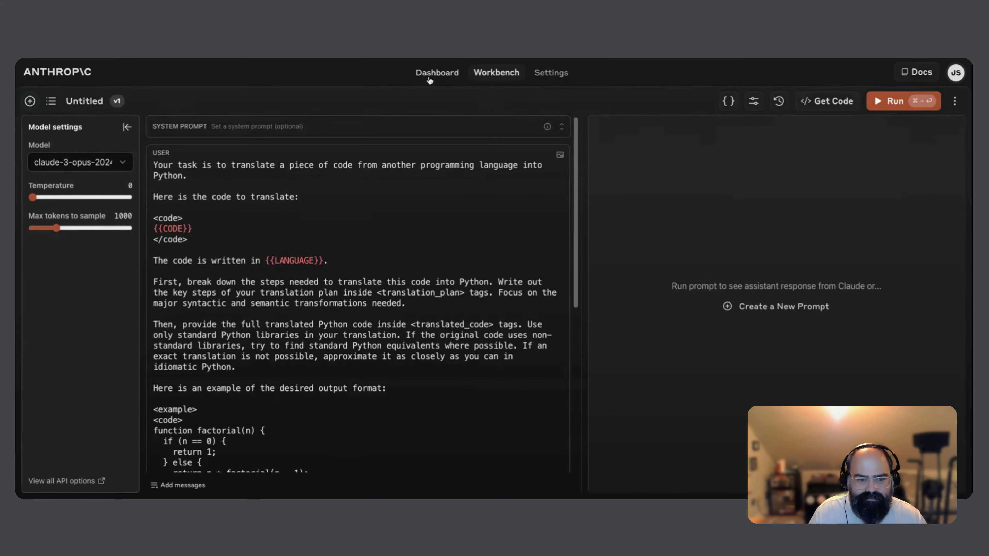
Leave the code translation prompt and open a new, empty Prompt Generator task from the Dashboard.
{"action": "scroll", "coordinate": [365, 342], "scroll_direction": "down", "scroll_amount": 10}
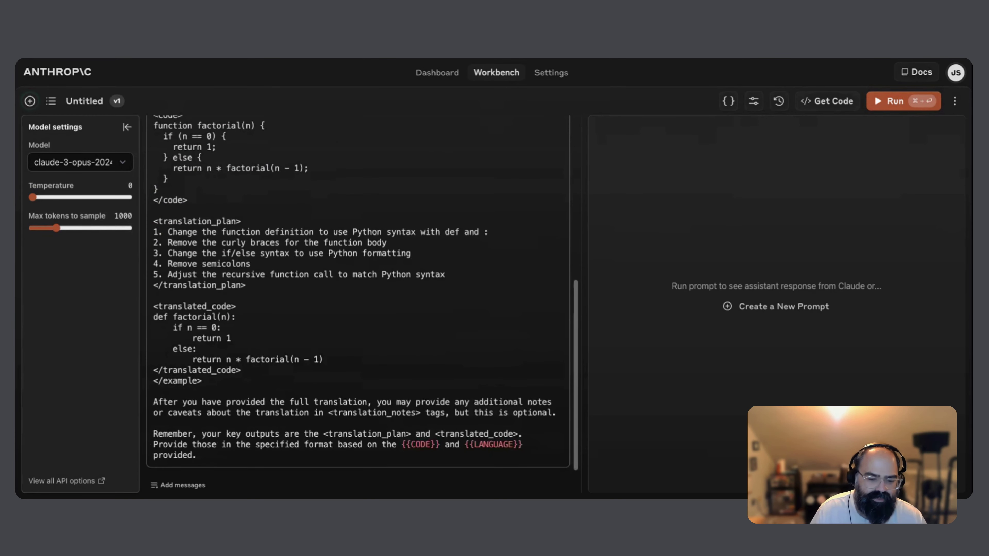
{"action": "scroll", "coordinate": [358, 292], "scroll_direction": "up", "scroll_amount": 10}
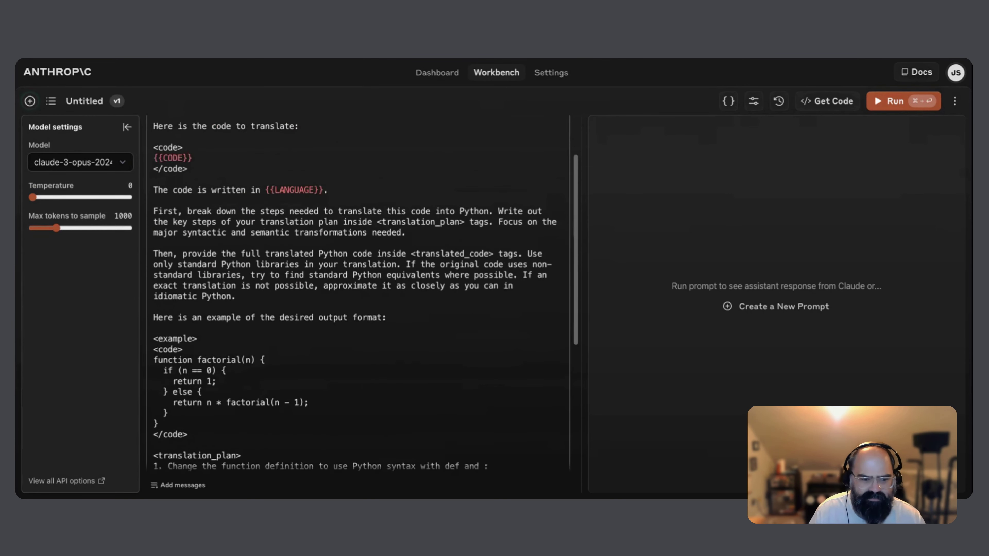
{"action": "left_click", "coordinate": [449, 73]}
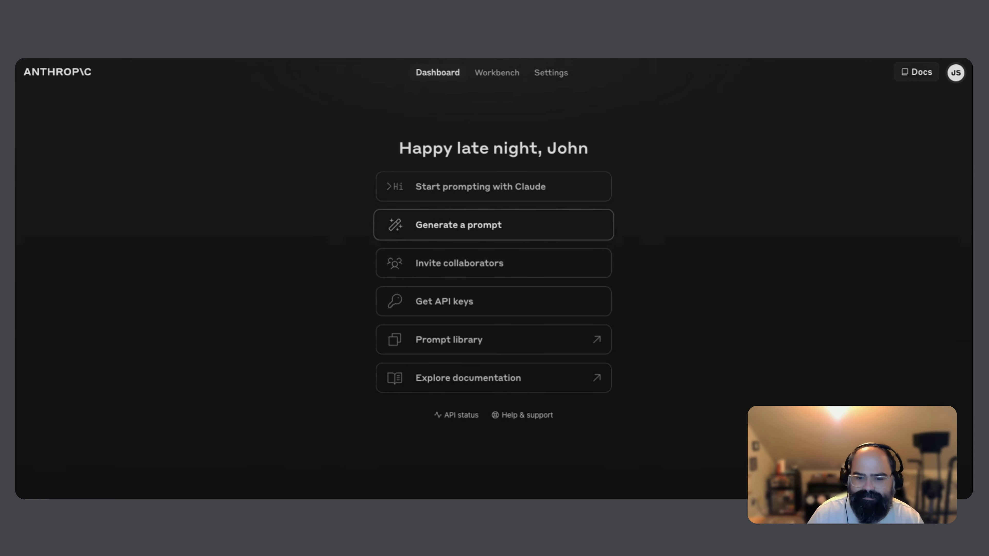
{"action": "left_click", "coordinate": [458, 225]}
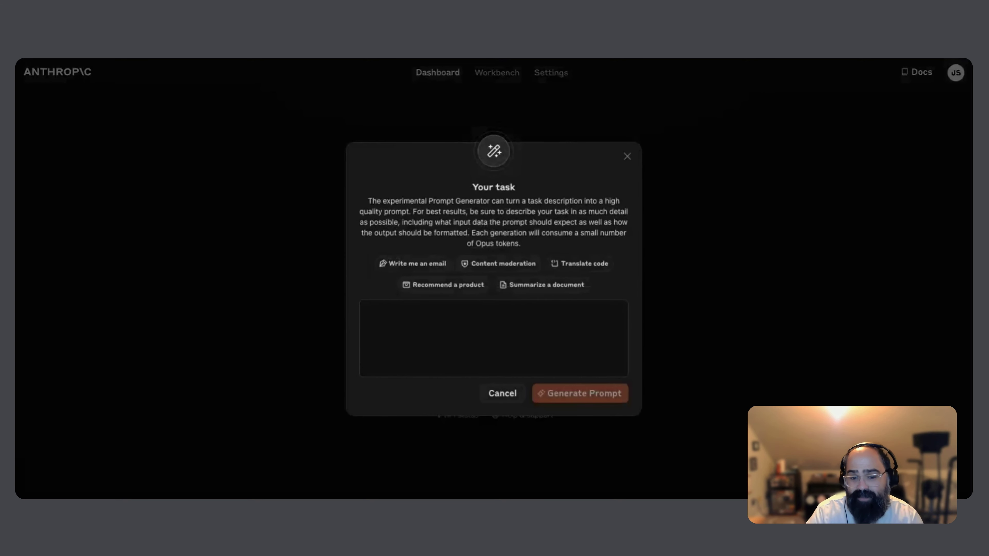